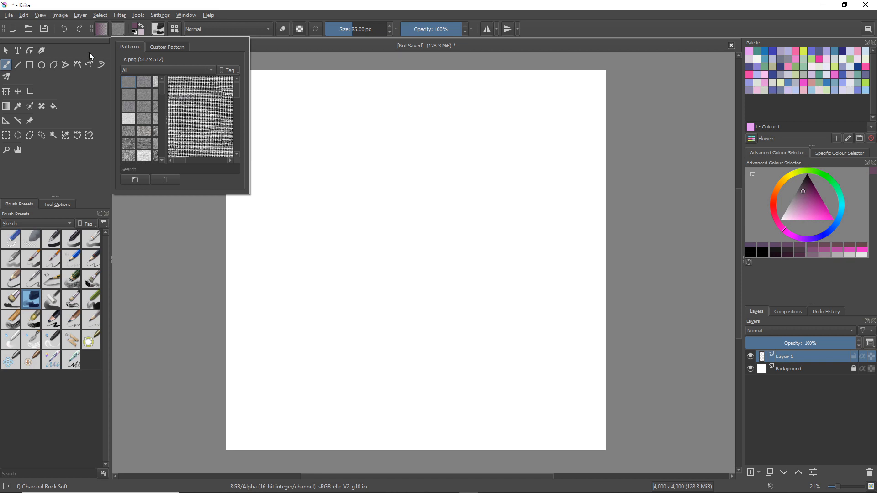
Fill Layer 1 with the current pattern and circle its repeating marks in pink, in two rows of four near the upper edge
left_click(27, 16)
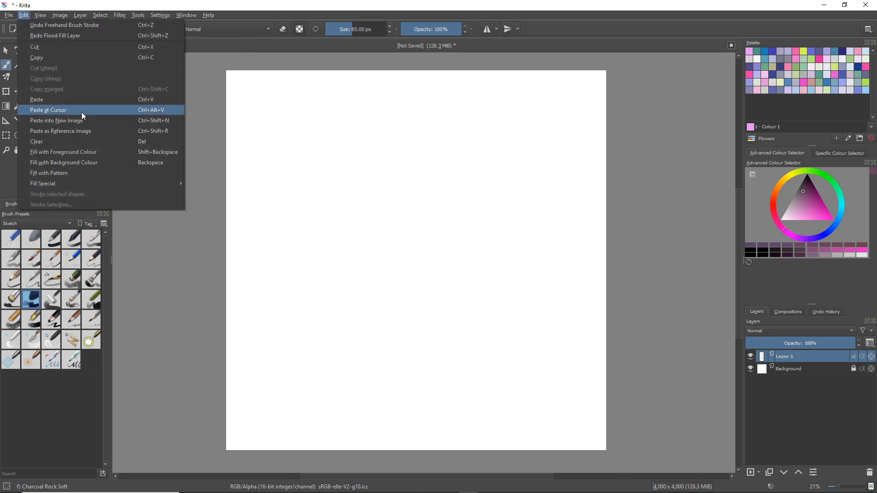
left_click(73, 174)
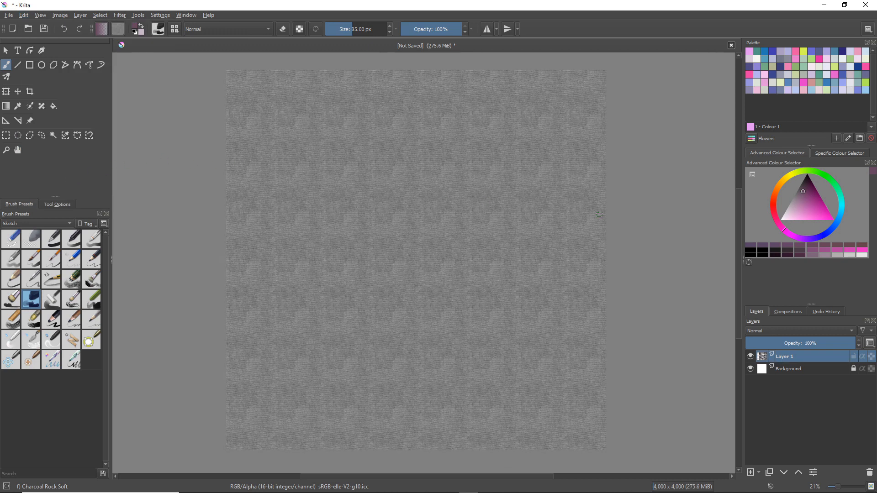
left_click_drag(805, 197, 813, 215)
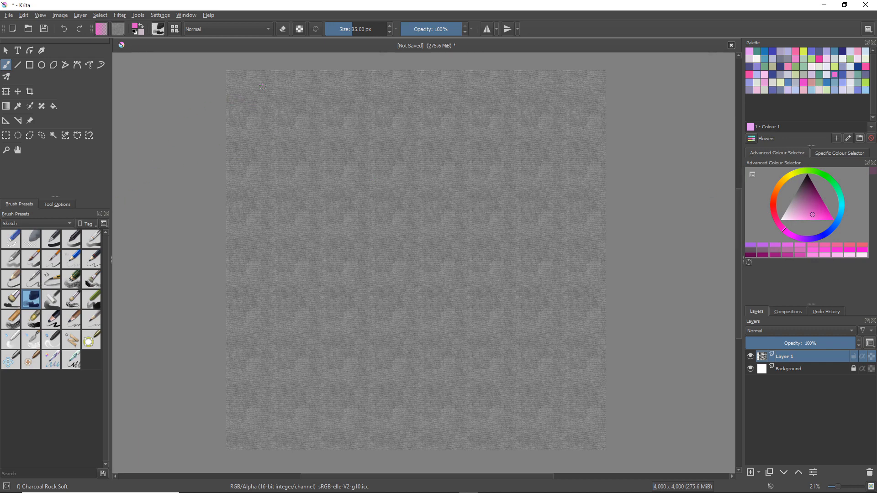
mouse_move(251, 107)
left_mouse_down()
mouse_move(229, 99)
mouse_move(288, 94)
mouse_move(280, 116)
mouse_move(283, 94)
left_mouse_up()
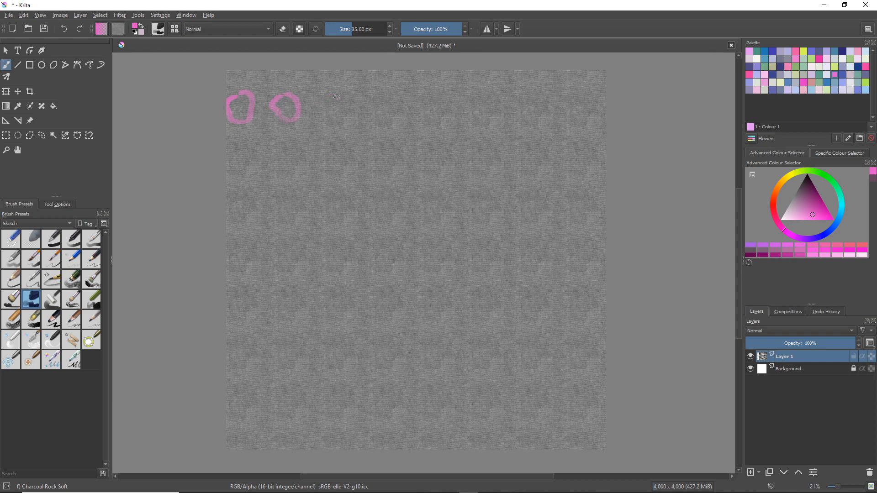
mouse_move(336, 97)
left_mouse_down()
mouse_move(331, 121)
mouse_move(336, 98)
mouse_move(392, 97)
mouse_move(371, 96)
left_mouse_up()
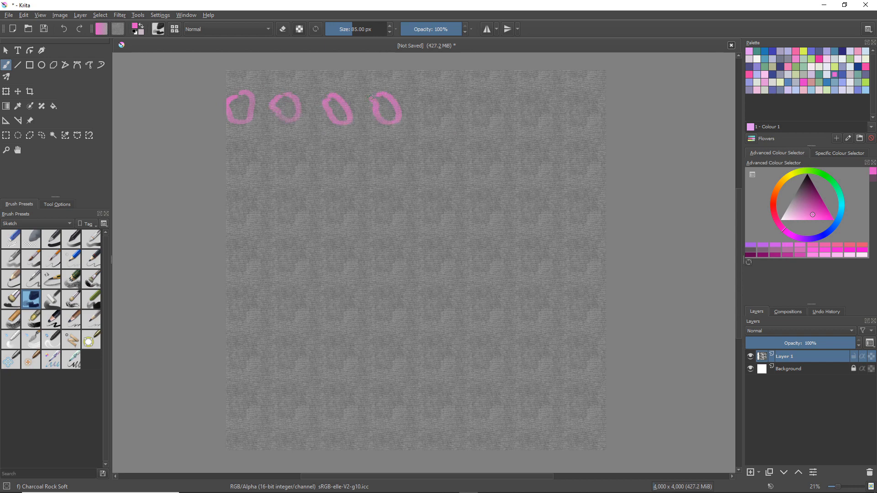
mouse_move(238, 147)
left_mouse_down()
mouse_move(230, 163)
mouse_move(286, 170)
mouse_move(281, 149)
mouse_move(296, 167)
left_mouse_up()
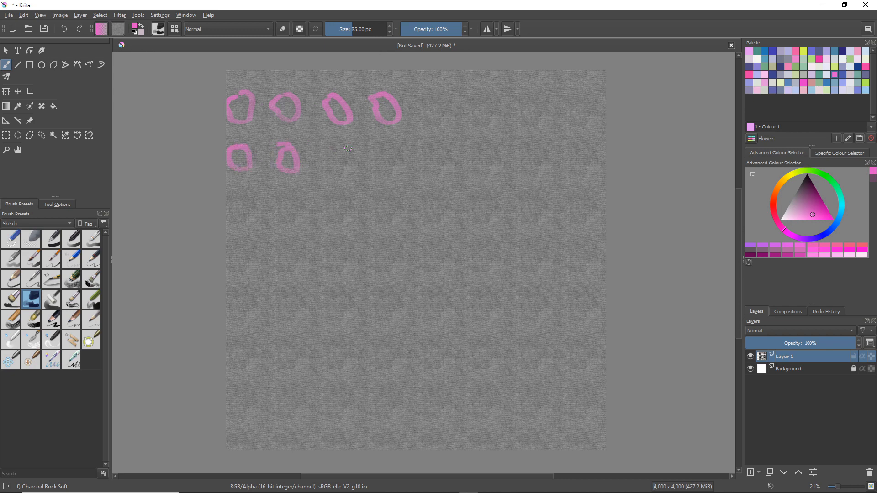
mouse_move(339, 142)
left_mouse_down()
mouse_move(347, 168)
mouse_move(333, 144)
mouse_move(376, 146)
left_mouse_up()
Paint three long vertical pink lines down from the circled marks to trace the pattern's repeating columns
left_click_drag(373, 104, 369, 405)
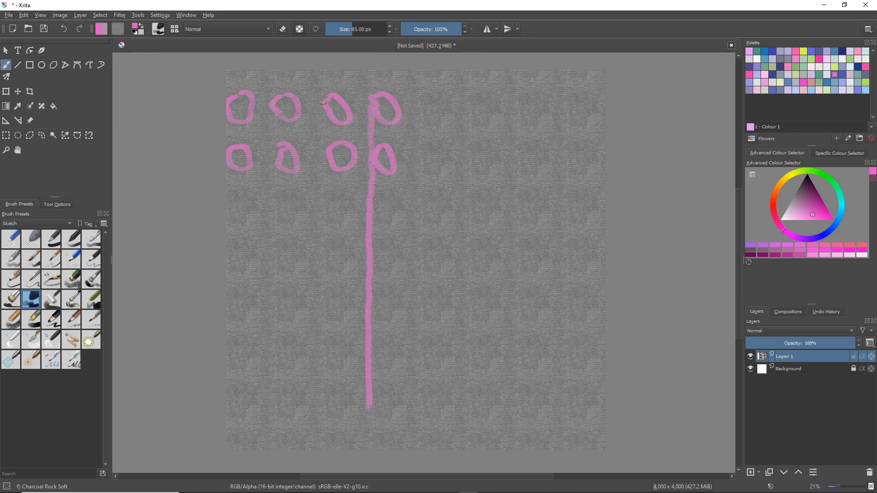
left_click_drag(322, 102, 325, 402)
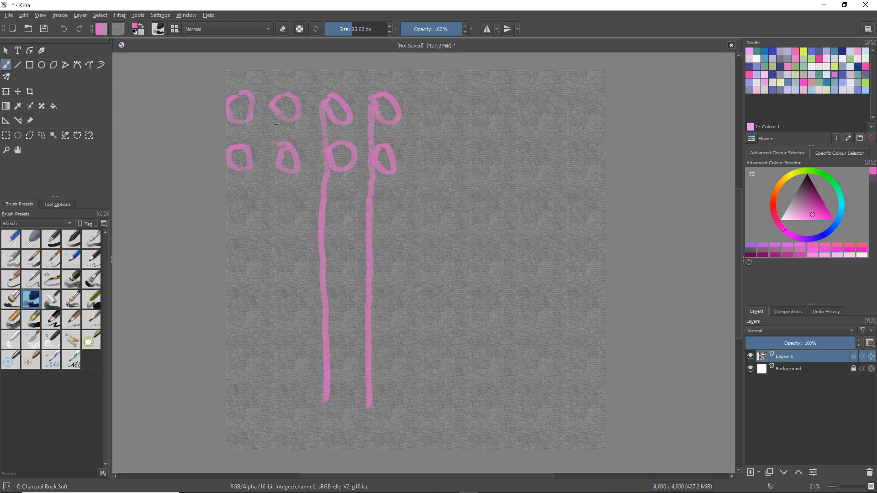
left_click_drag(272, 114, 277, 422)
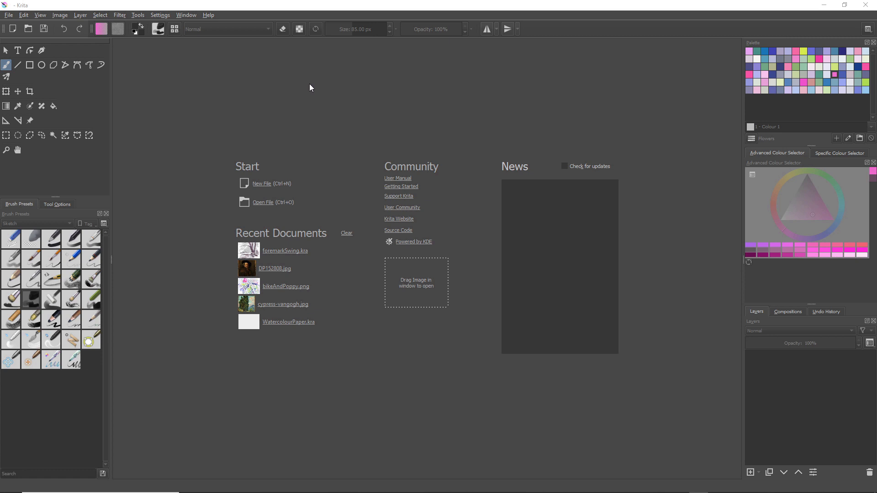
Create a new document from the Watercolour Paper texture template
left_click(262, 184)
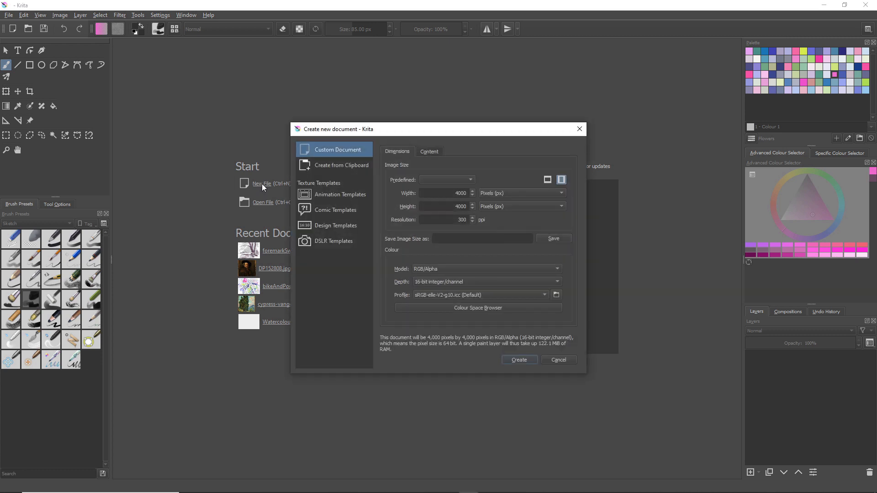
left_click(328, 184)
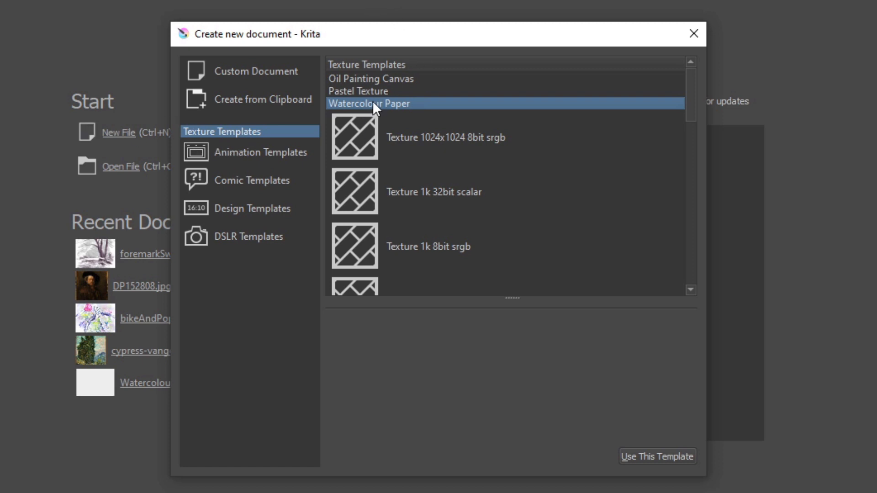
left_click(664, 455)
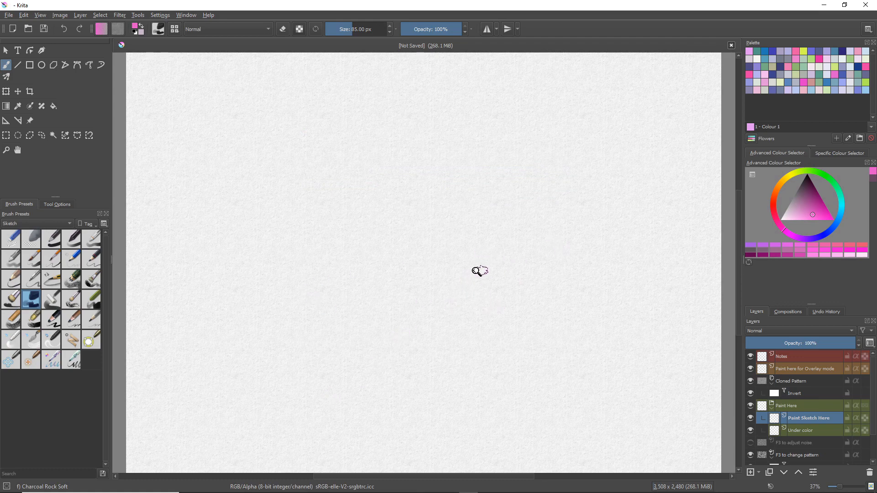
Enlarge the layer list so the template's whole stack fits, from Notes down to the background colour layer
left_click_drag(475, 268, 447, 261)
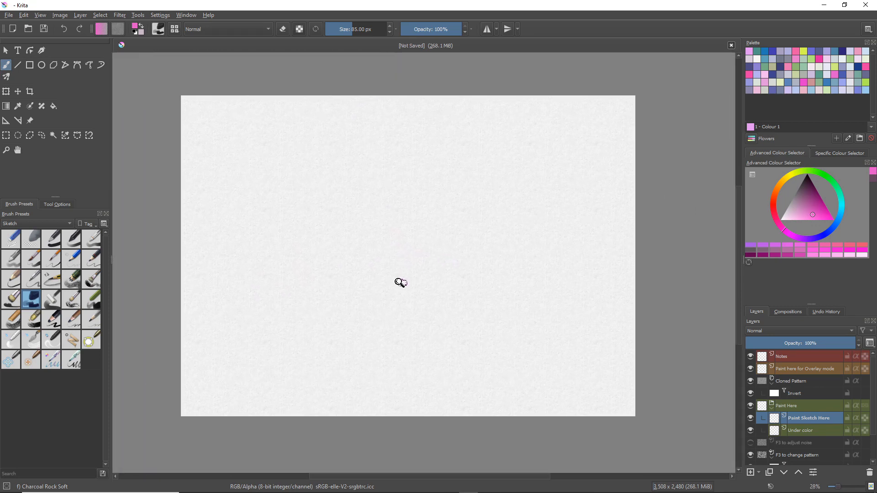
mouse_move(401, 282)
left_mouse_down()
mouse_move(423, 270)
mouse_move(416, 282)
mouse_move(415, 274)
left_mouse_up()
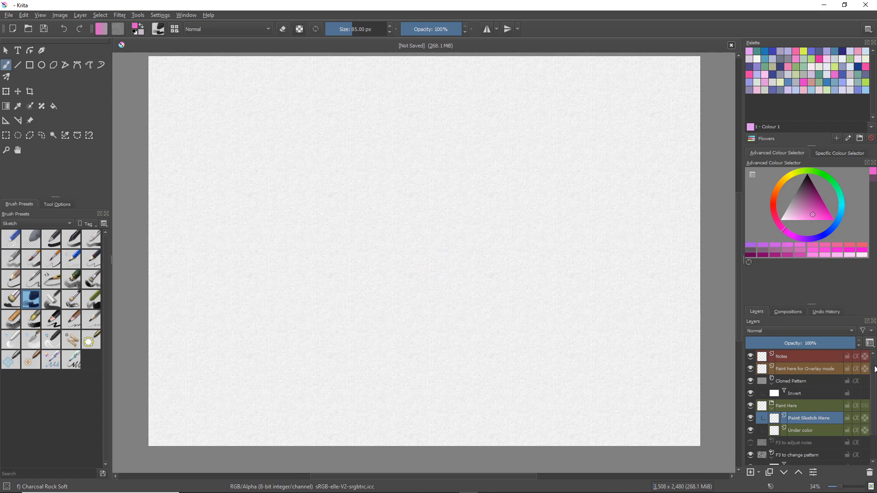
scroll(875, 368, "down", 5)
scroll(876, 369, "up", 5)
scroll(876, 369, "down", 2)
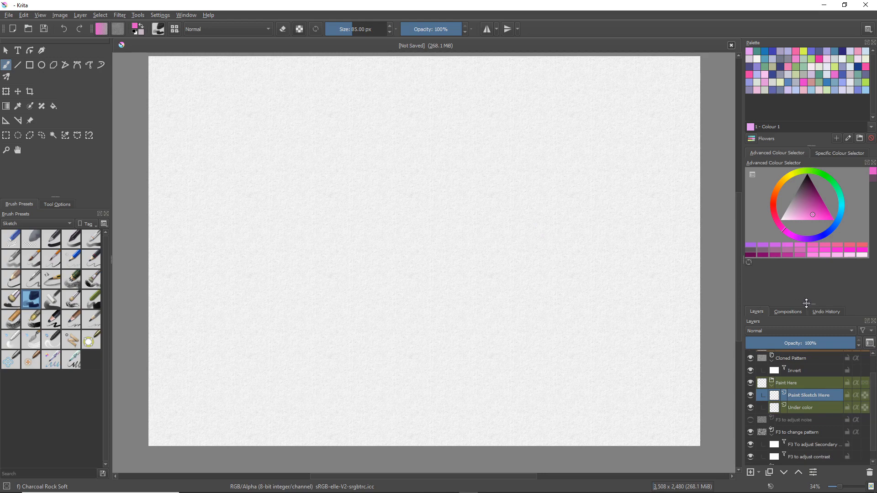
left_click_drag(807, 303, 810, 277)
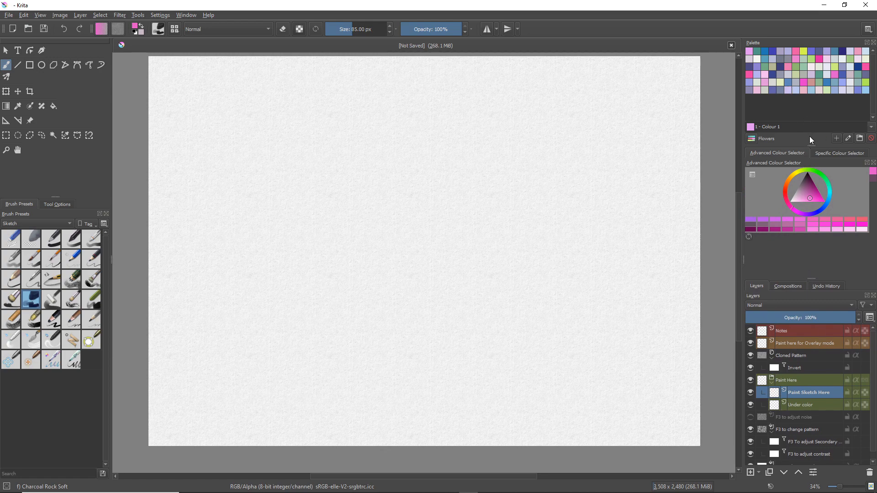
left_click_drag(810, 145, 809, 119)
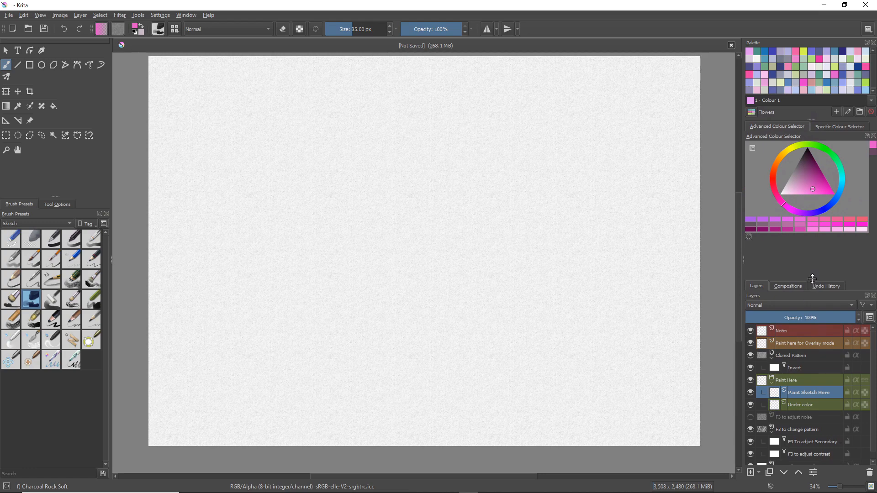
left_click_drag(813, 278, 811, 269)
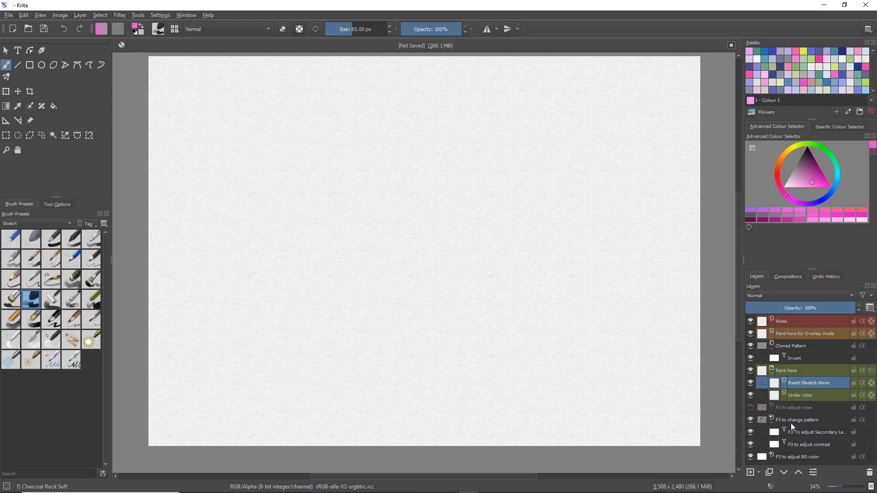
Change the colour of the "F3 to adjust BG color" fill layer to a slightly darker, warm off-white
mouse_move(791, 457)
left_click(789, 456)
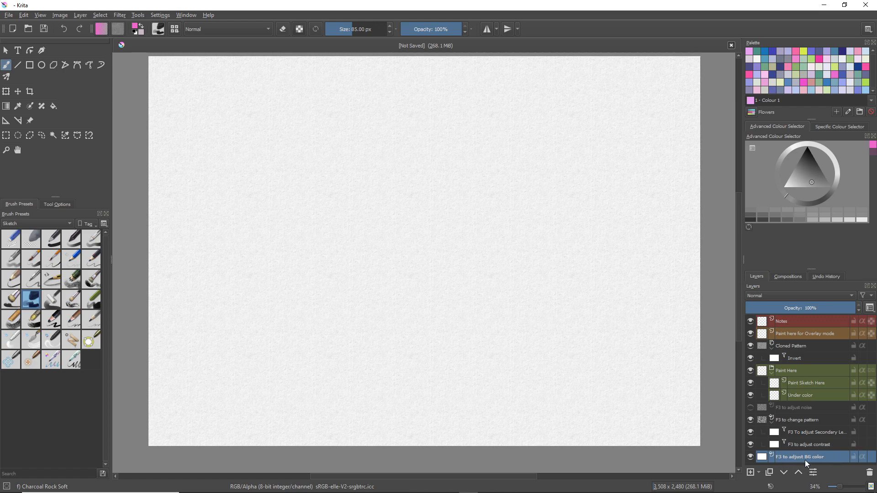
mouse_move(806, 459)
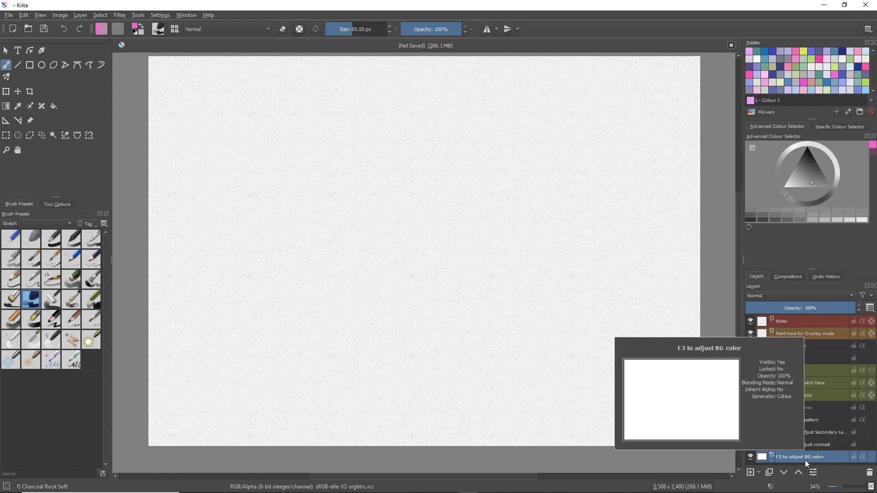
key("F3")
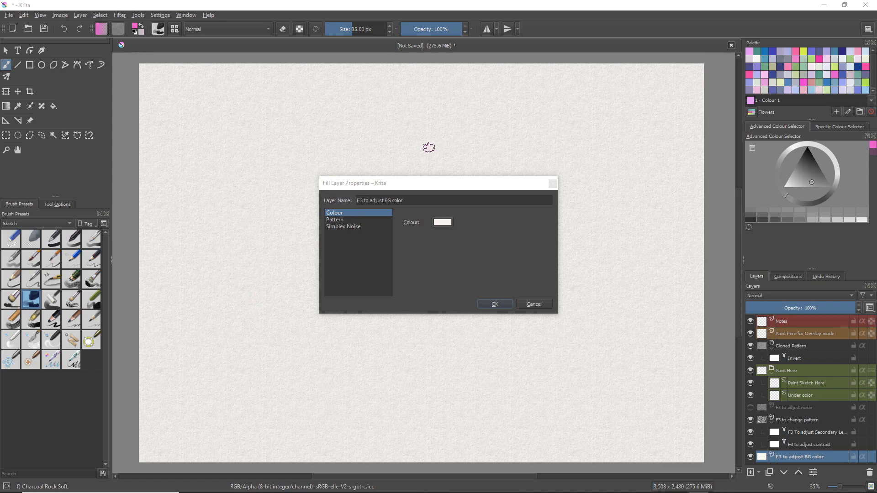
left_click(445, 221)
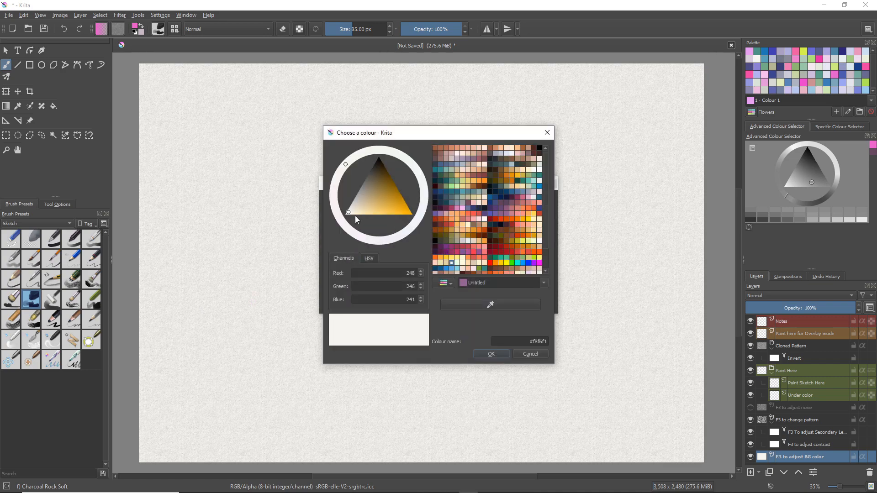
left_click_drag(349, 211, 388, 194)
mouse_move(389, 209)
left_mouse_down()
mouse_move(366, 196)
mouse_move(371, 189)
mouse_move(368, 203)
mouse_move(350, 213)
mouse_move(374, 207)
mouse_move(351, 213)
left_mouse_up()
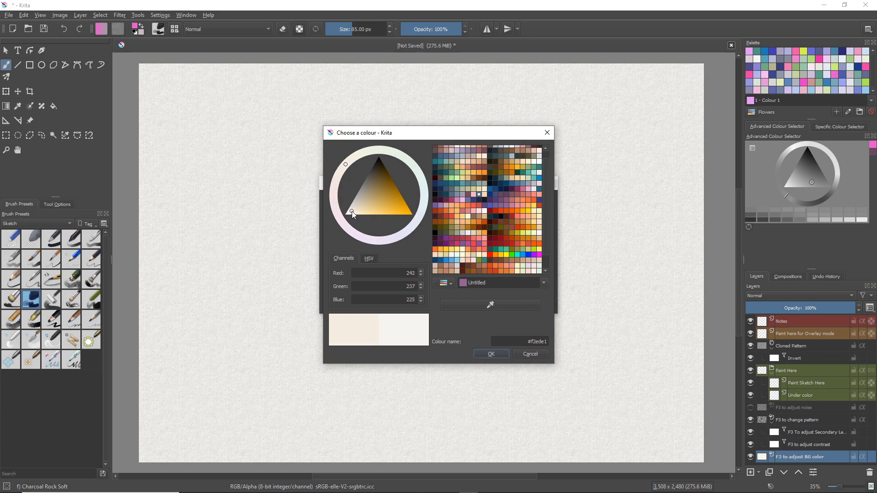
left_click_drag(352, 211, 351, 211)
left_click(488, 354)
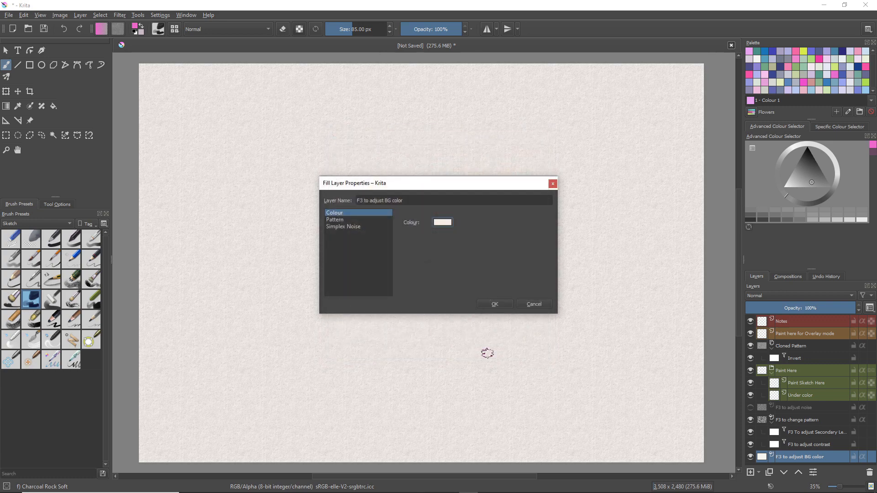
left_click(497, 304)
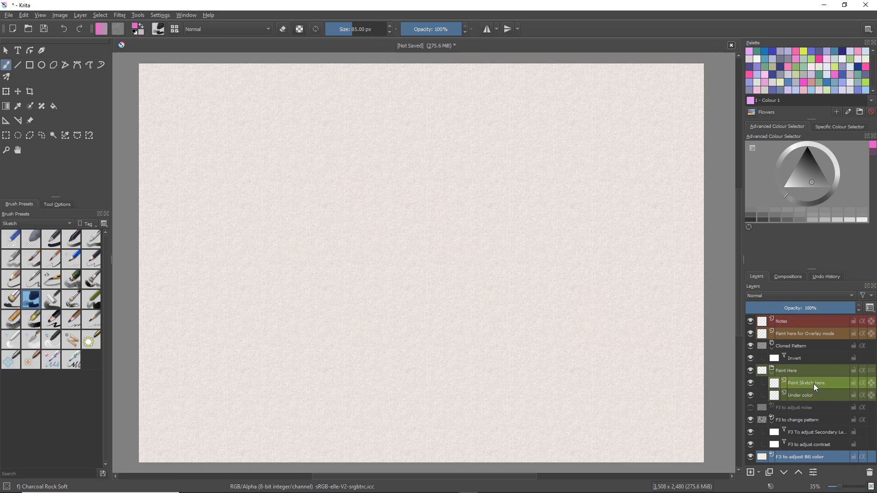
Paint a pink zigzag patch near the middle of the paper on the Paint Sketch Here layer with the Charcoal Rock Soft brush
mouse_move(814, 384)
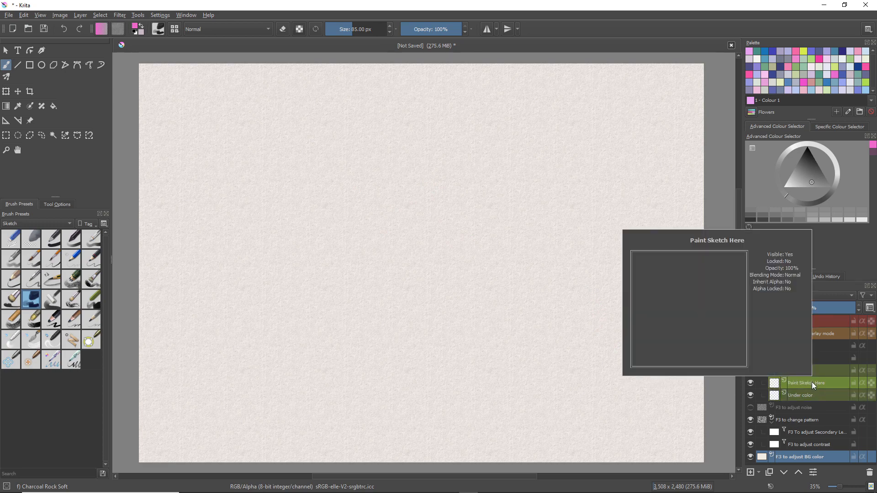
left_click(812, 382)
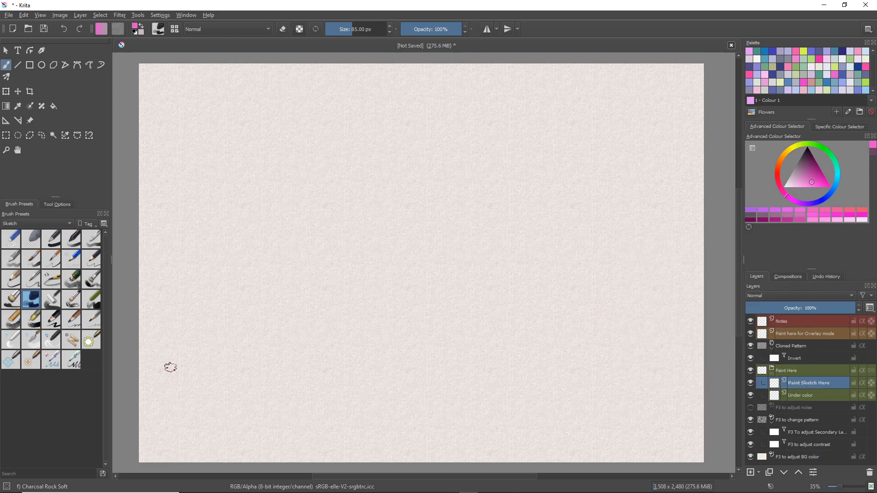
mouse_move(78, 258)
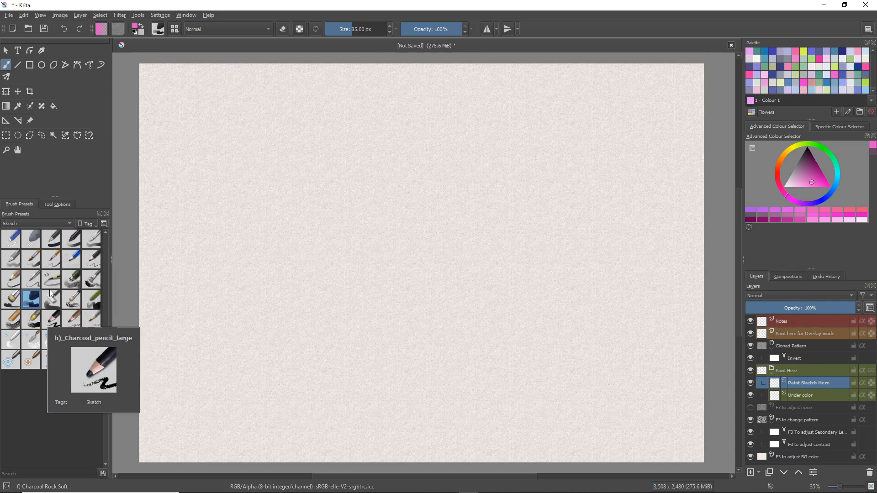
mouse_move(31, 305)
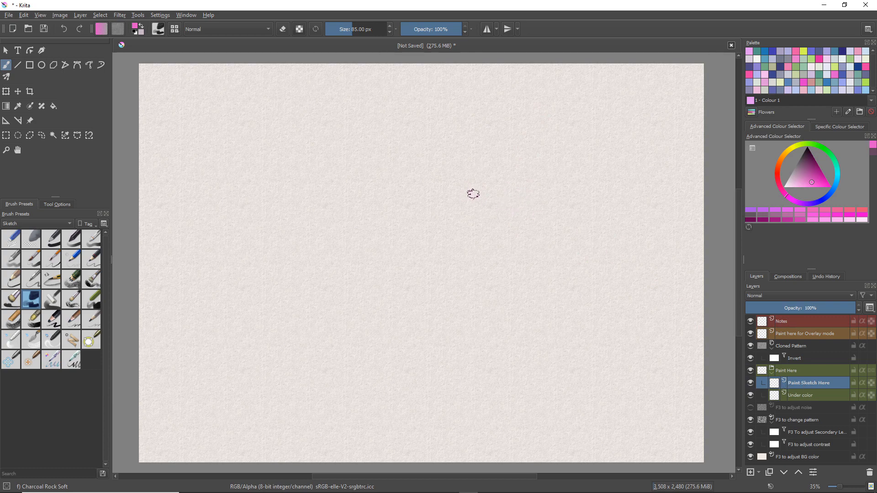
mouse_move(520, 217)
left_mouse_down()
mouse_move(483, 200)
mouse_move(448, 204)
mouse_move(450, 231)
mouse_move(407, 242)
mouse_move(418, 227)
left_mouse_up()
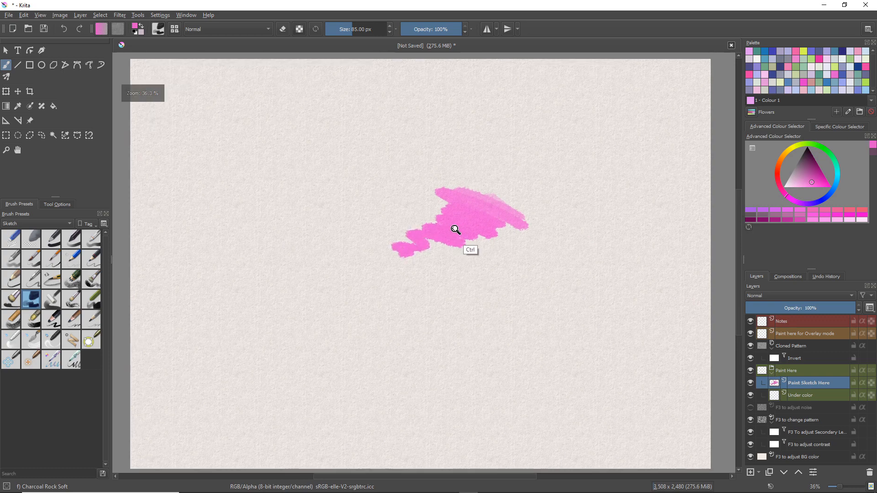
Extend the pink patch along its lower edge with two more broad zigzag strokes
scroll(457, 229, "up", 5)
scroll(521, 215, "up", 1)
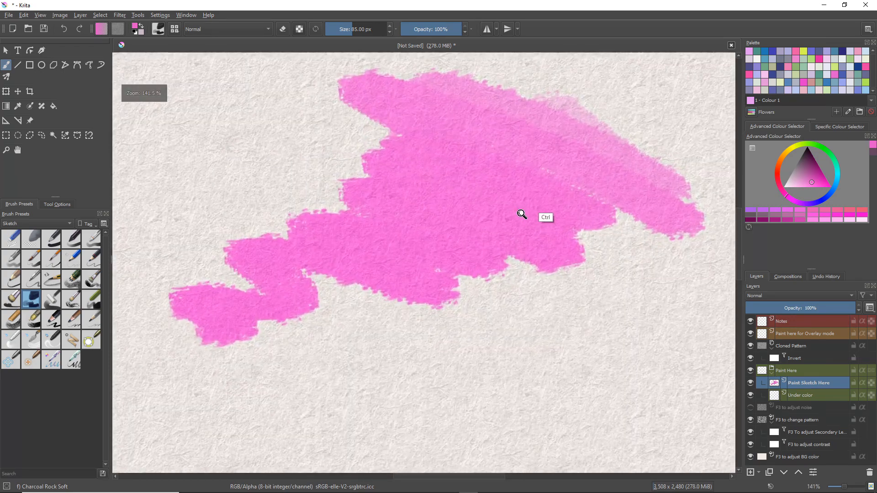
mouse_move(587, 226)
left_mouse_down()
mouse_move(630, 276)
mouse_move(516, 277)
mouse_move(466, 290)
left_mouse_up()
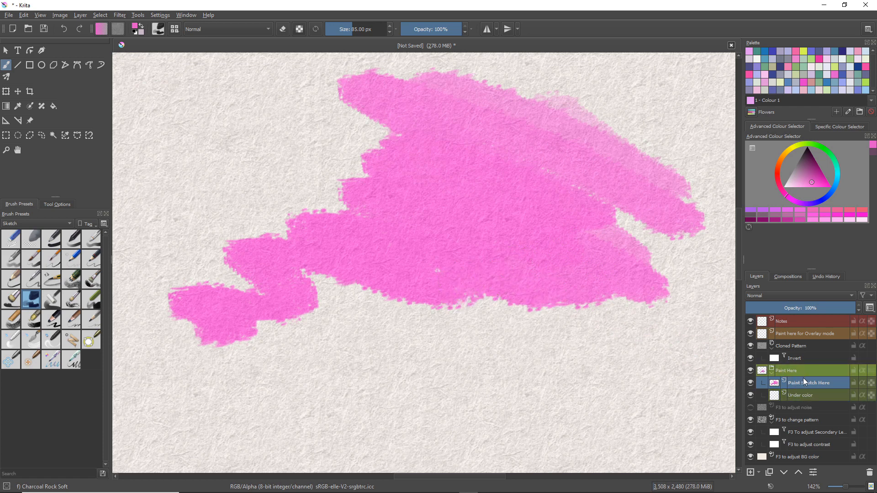
mouse_move(542, 294)
left_mouse_down()
mouse_move(552, 311)
mouse_move(541, 330)
mouse_move(460, 330)
mouse_move(452, 345)
mouse_move(409, 338)
mouse_move(428, 344)
mouse_move(434, 364)
left_mouse_up()
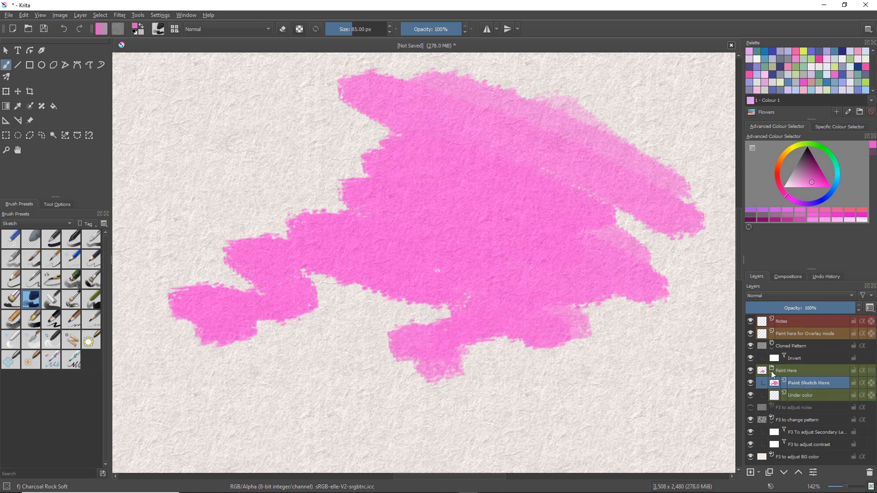
Paint a blue patch over the middle of the pink area on the "Paint here for Overlay mode" layer
left_click(793, 333)
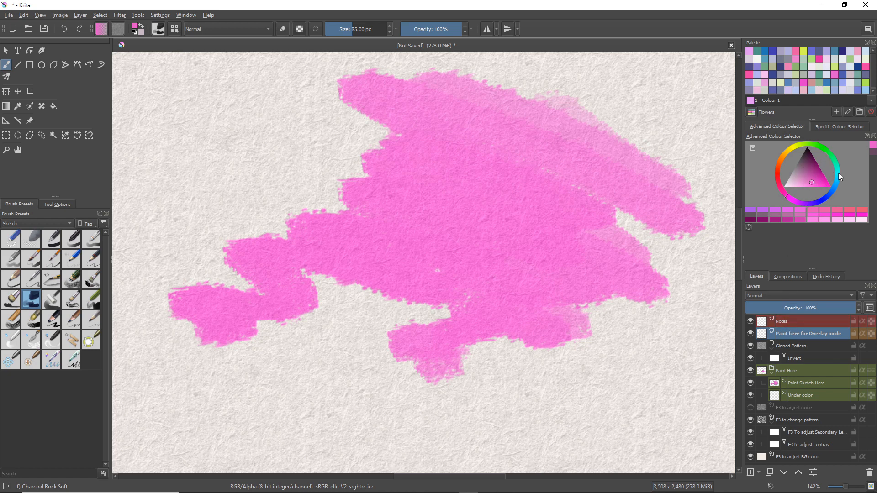
left_click(834, 188)
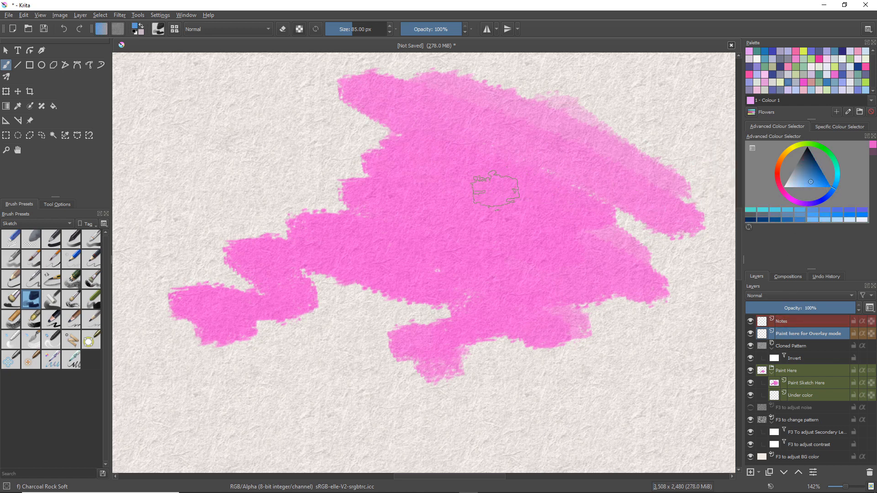
left_click(502, 173)
mouse_move(503, 173)
left_mouse_down()
mouse_move(516, 194)
mouse_move(439, 206)
mouse_move(526, 224)
mouse_move(556, 217)
left_mouse_up()
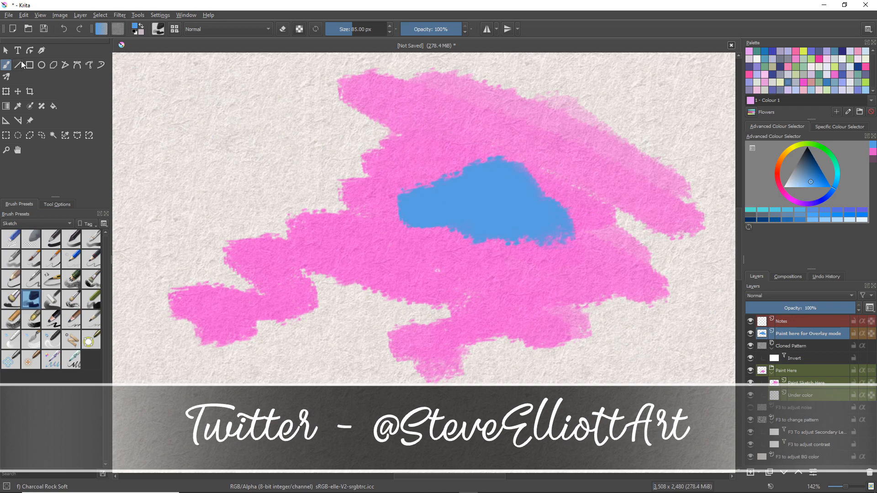
Clear the painted content from both the "Paint here for Overlay mode" layer and the Paint Sketch Here layer
left_click(24, 15)
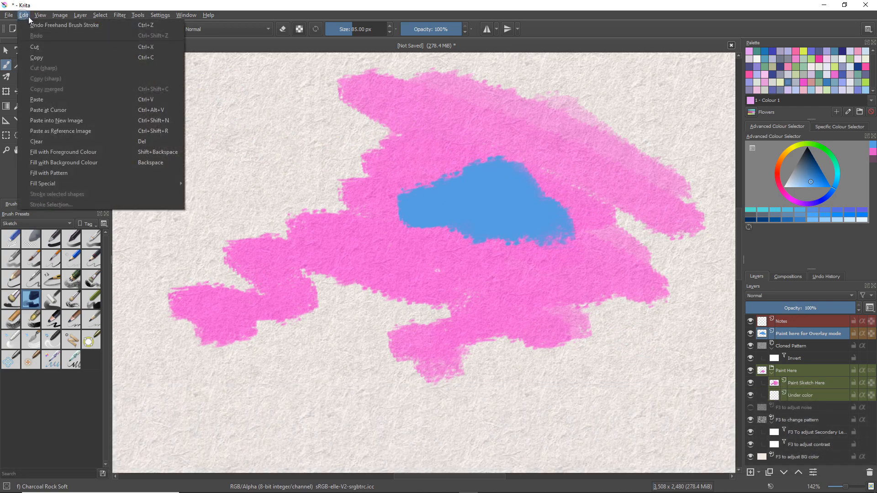
left_click(54, 143)
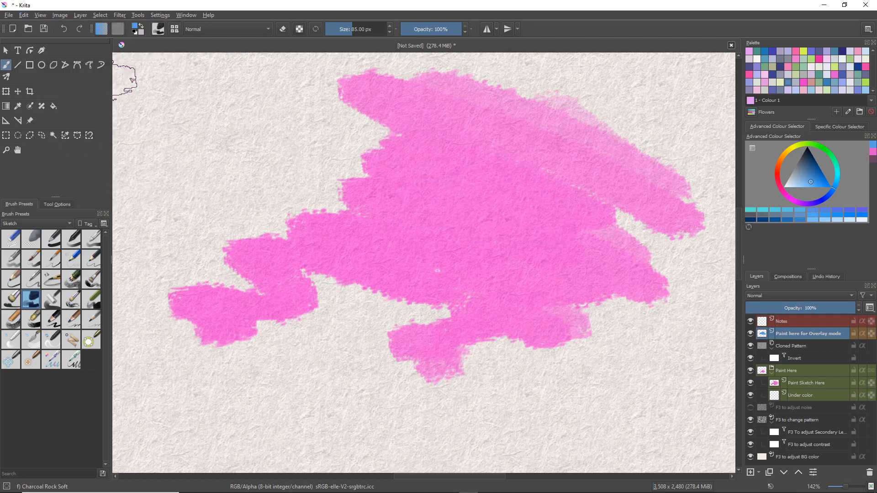
left_click(796, 383)
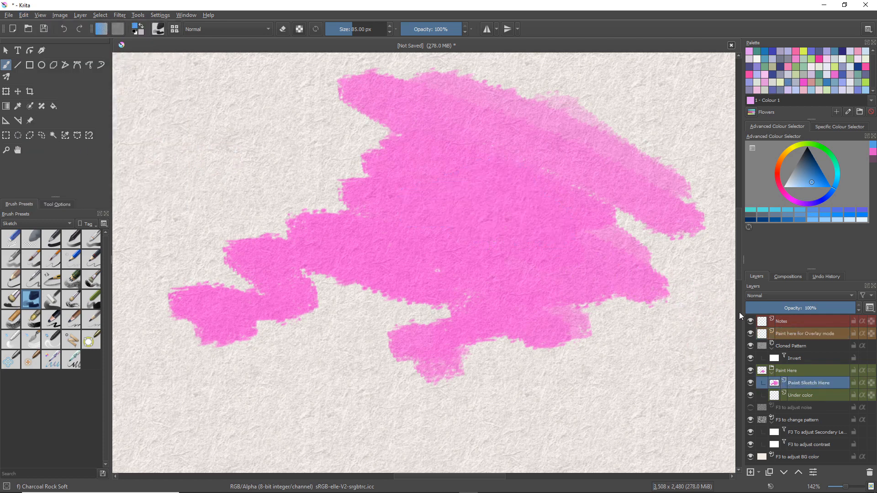
left_click(24, 16)
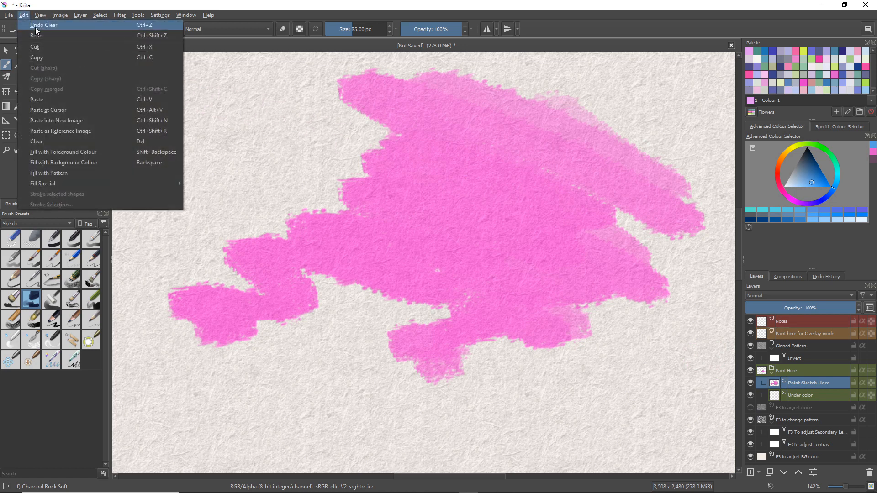
left_click(75, 143)
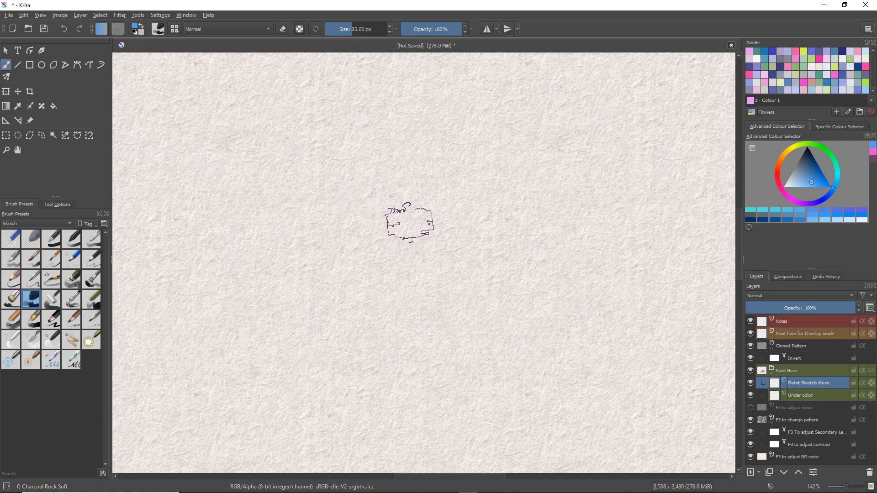
Set the painting colour to a near-black blue and make the Under color layer active, with the whole paper in view
scroll(456, 254, "down", 3)
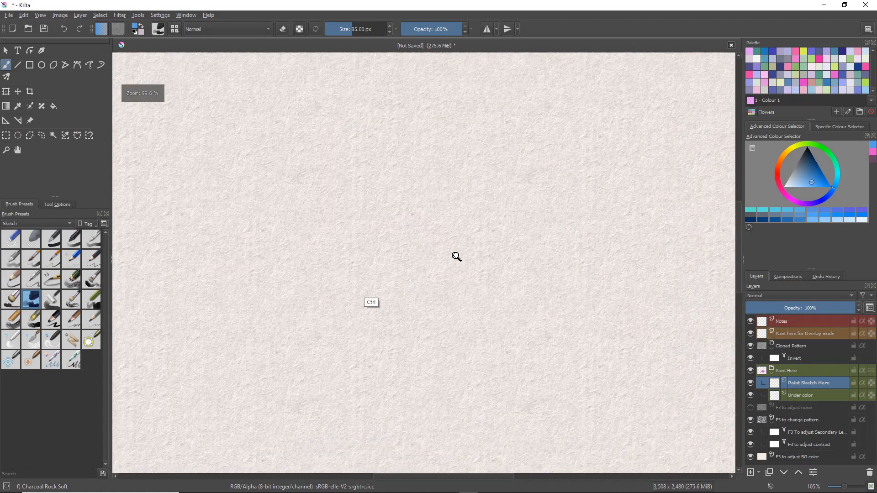
scroll(456, 257, "down", 2)
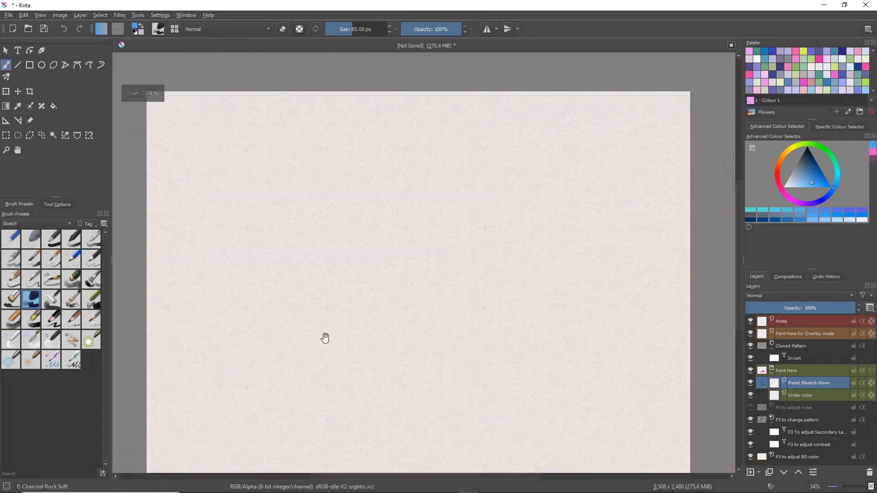
scroll(358, 339, "down", 1)
scroll(375, 321, "down", 1)
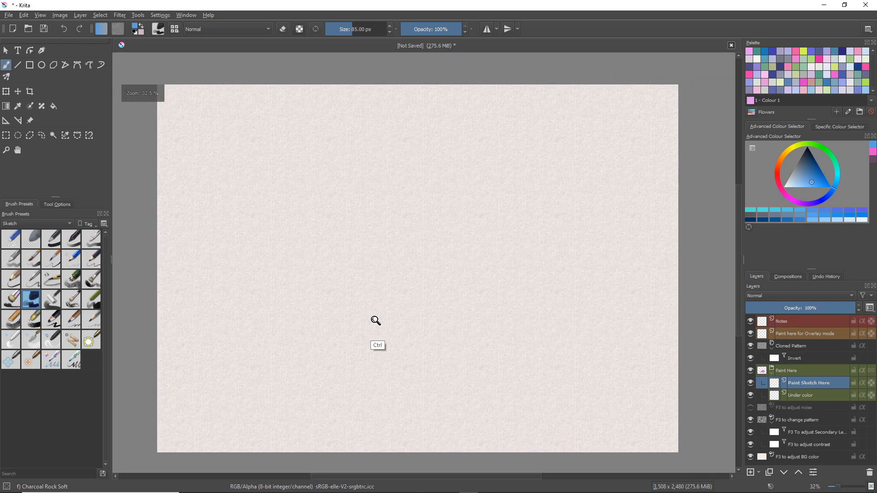
scroll(375, 321, "up", 1)
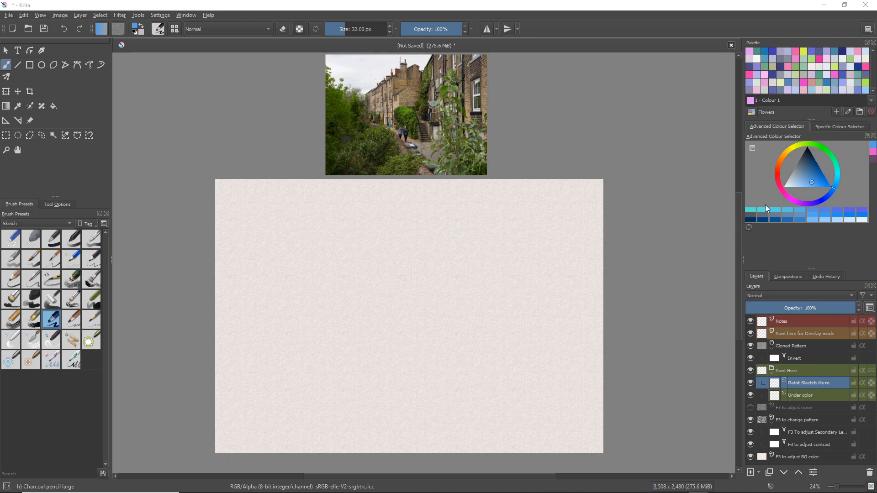
left_click_drag(805, 174, 808, 153)
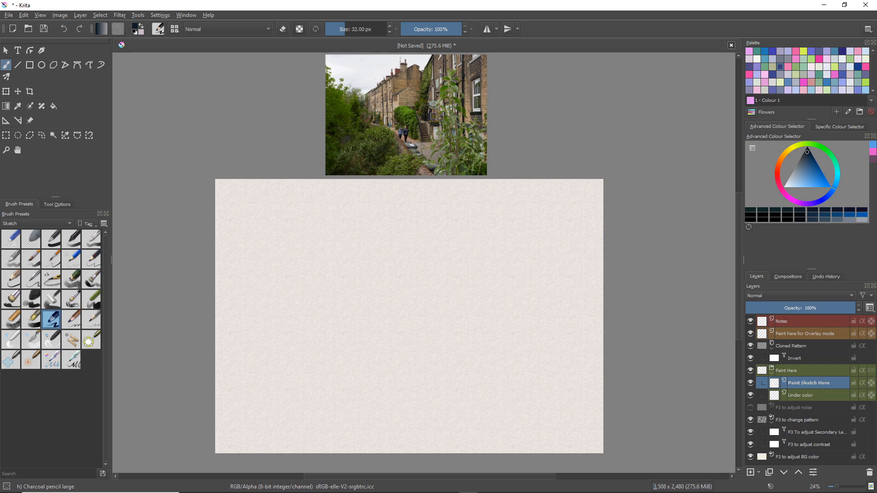
left_click(800, 398)
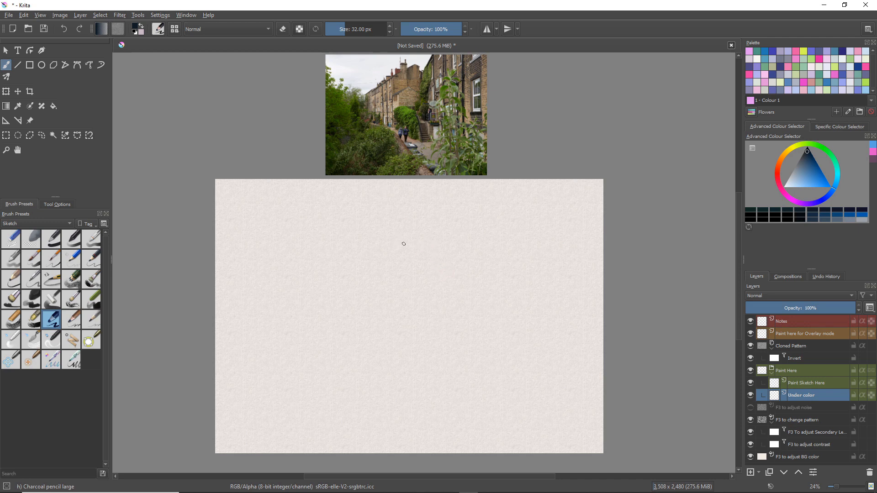
left_click_drag(400, 231, 399, 268)
left_click_drag(398, 234, 401, 272)
left_click(400, 274, "ctrl")
key("ctrl+z")
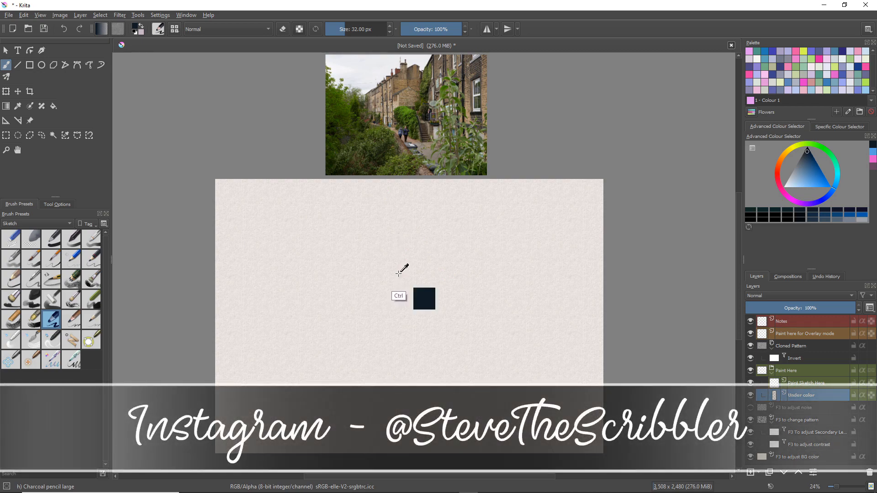
Sketch the gabled house with its chimney and porch roof in the upper middle of the paper with the Charcoal Pencil Medium brush
left_click(77, 321)
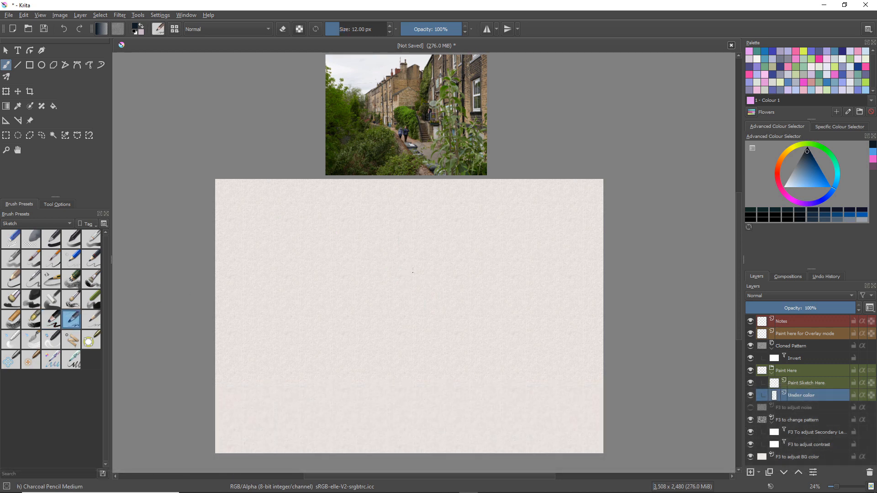
left_click_drag(413, 270, 413, 299)
left_click_drag(414, 294, 416, 318)
left_click_drag(429, 258, 437, 267)
key("slash")
left_click_drag(429, 232, 419, 237)
key("slash")
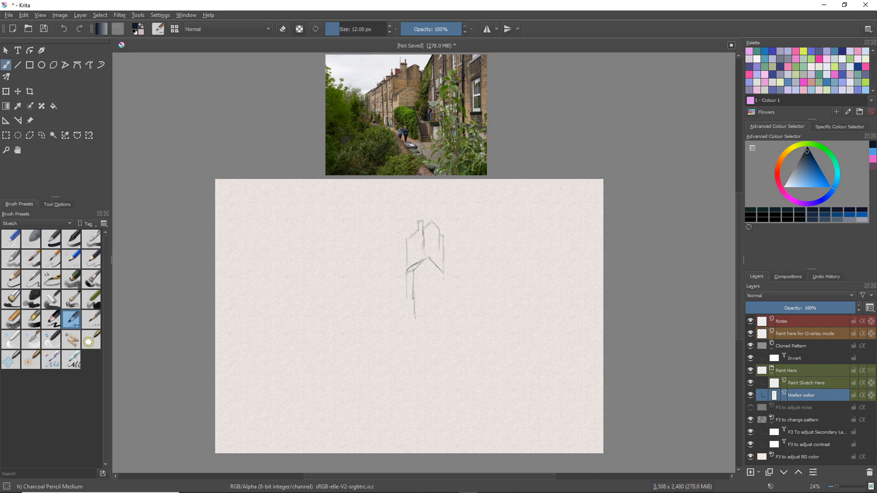
Add the sloping rooflines of the neighbouring buildings on both sides of the house and short upright marks under the porch roof
key("e")
left_click_drag(458, 226, 450, 231)
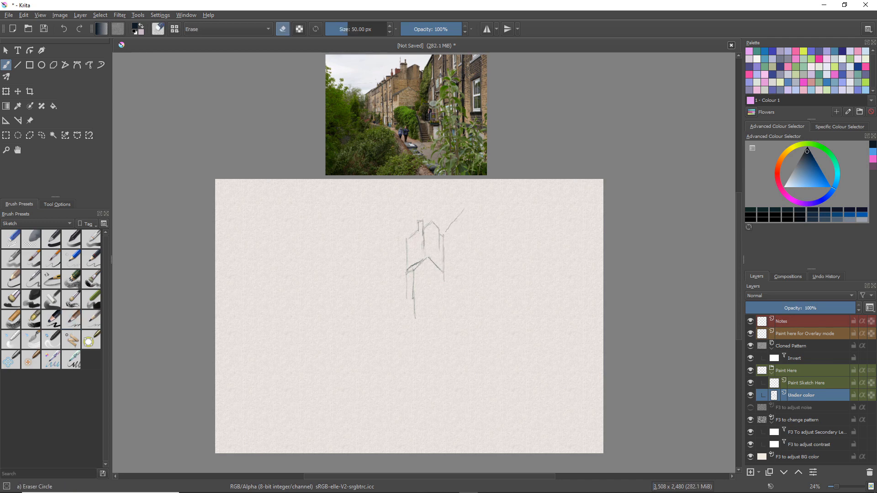
key("e")
left_click_drag(410, 273, 410, 284)
left_click_drag(408, 234, 359, 251)
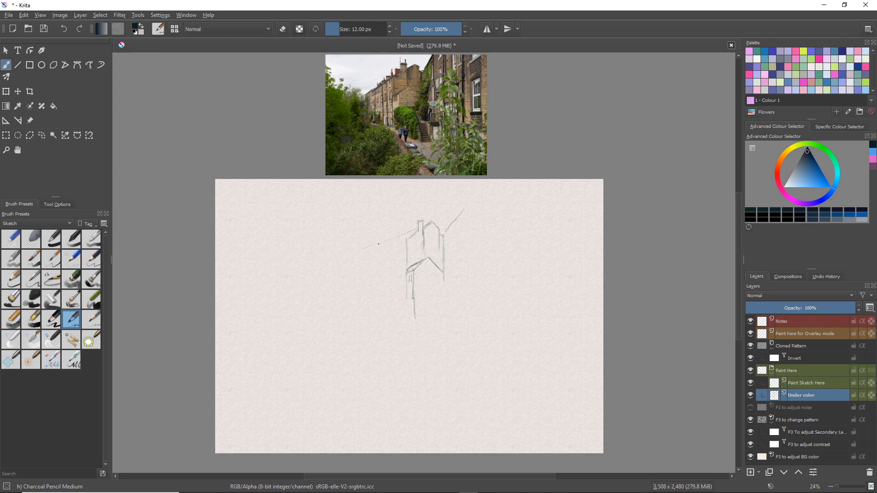
Tidy the lines around the chimney with the eraser and sketch the terrace's vertical wall and window strokes below its roofline
key("slash")
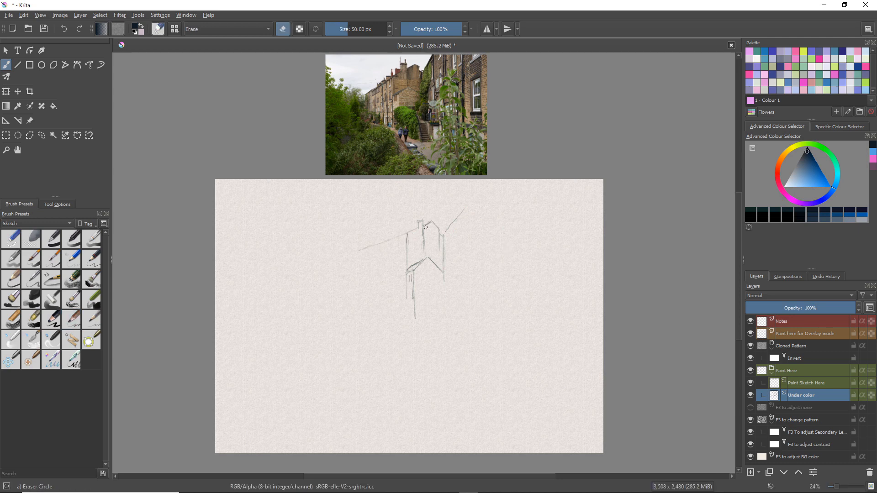
key("slash")
mouse_move(392, 240)
left_mouse_down()
mouse_move(395, 274)
mouse_move(382, 271)
left_mouse_up()
left_click_drag(373, 262, 372, 246)
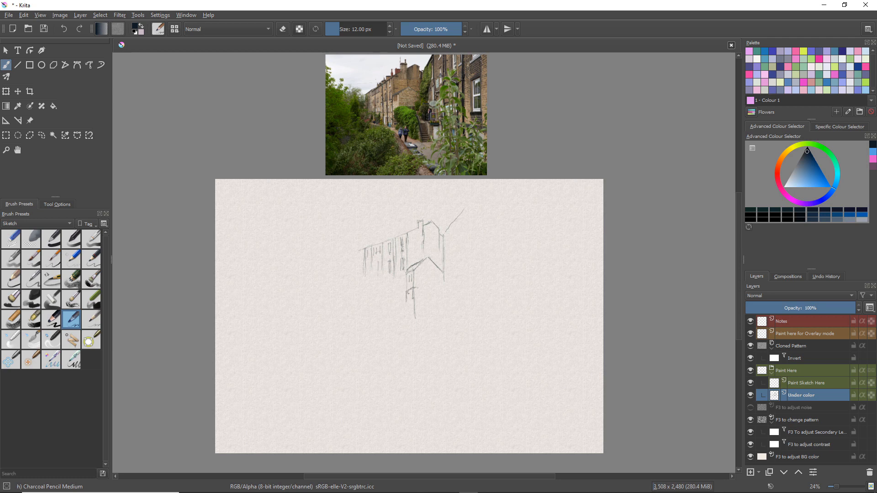
Sketch the archway below the porch with steps beside it, erasing the stray line inside the arch
left_click_drag(432, 312, 435, 326)
key("slash")
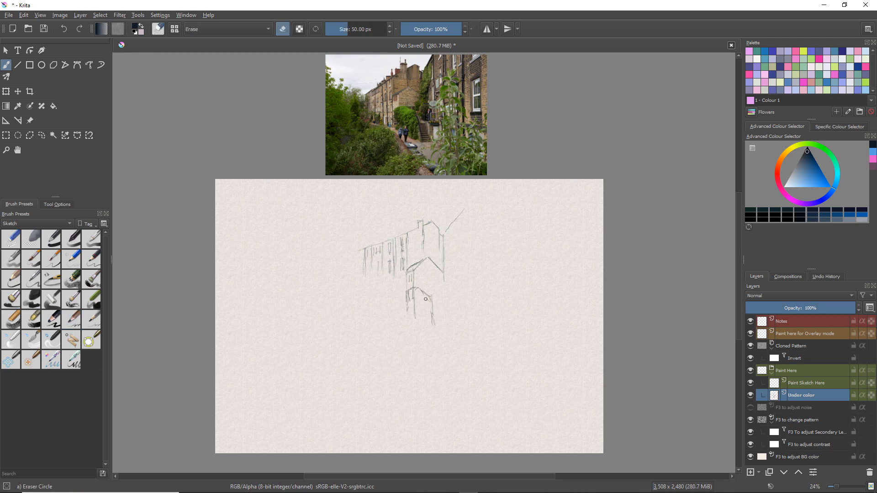
left_click_drag(414, 291, 415, 319)
key("slash")
right_click(436, 268)
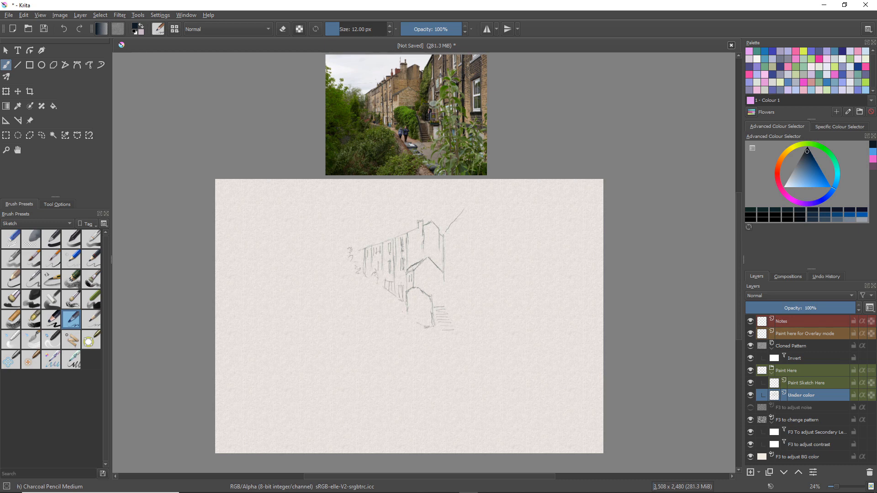
Sketch tree foliage at the terrace's far end, two walking figures in front of the arch and the path's diagonal edge
left_click_drag(343, 239, 332, 234)
key("e")
key("e")
key("e")
key("e")
left_click_drag(415, 322, 434, 356)
key("e")
key("e")
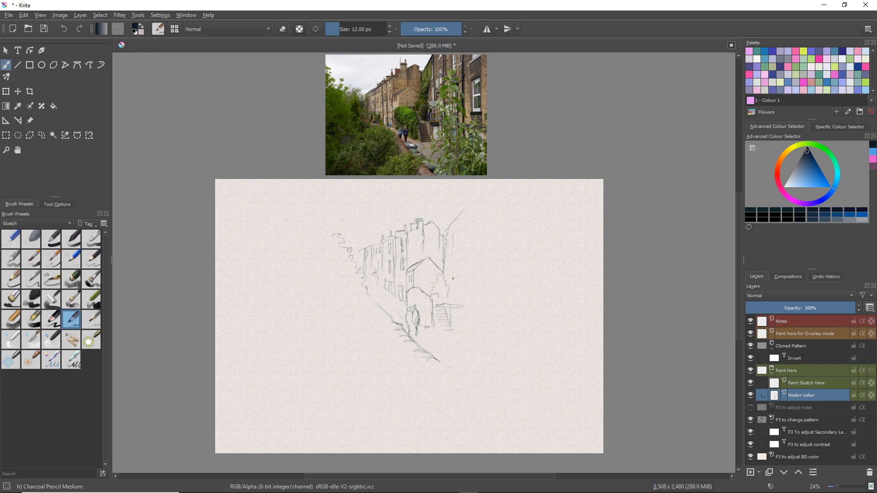
Extend the tall building on the right with a steep roofline and walls, and add leafy plant stems beside it
mouse_move(465, 215)
left_mouse_down()
mouse_move(467, 263)
mouse_move(479, 194)
left_mouse_up()
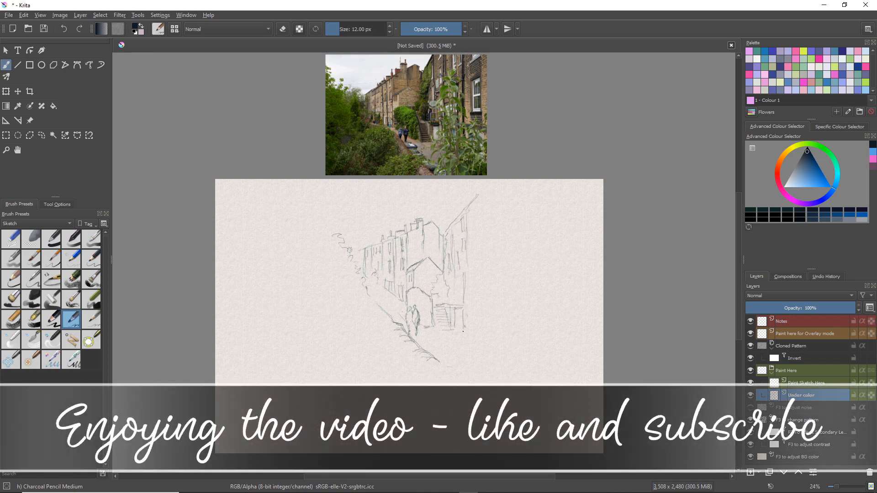
left_click_drag(487, 279, 487, 318)
left_click_drag(477, 319, 470, 327)
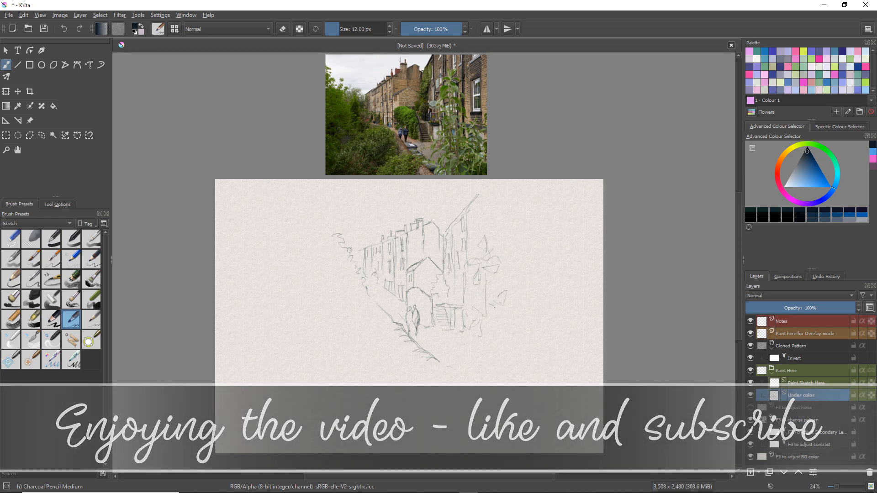
left_click_drag(504, 292, 502, 329)
Sketch rounded bushes along the path's left edge and grassy strokes in the right foreground
left_click_drag(365, 274, 399, 328)
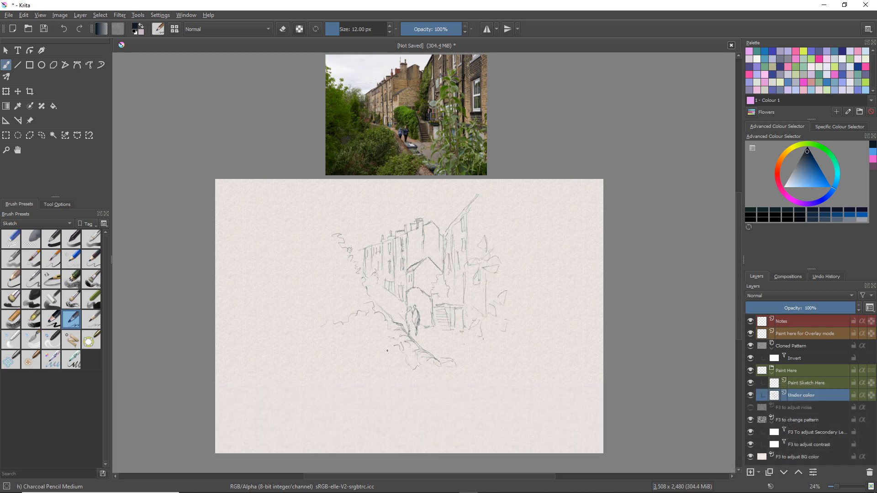
left_click_drag(480, 329, 465, 346)
left_click_drag(492, 323, 488, 347)
mouse_move(500, 340)
left_mouse_down()
mouse_move(499, 359)
mouse_move(515, 362)
left_mouse_up()
Transform the sketch: move it down on the paper and enlarge it from its upper-left and lower-right corners
key("ctrl+t")
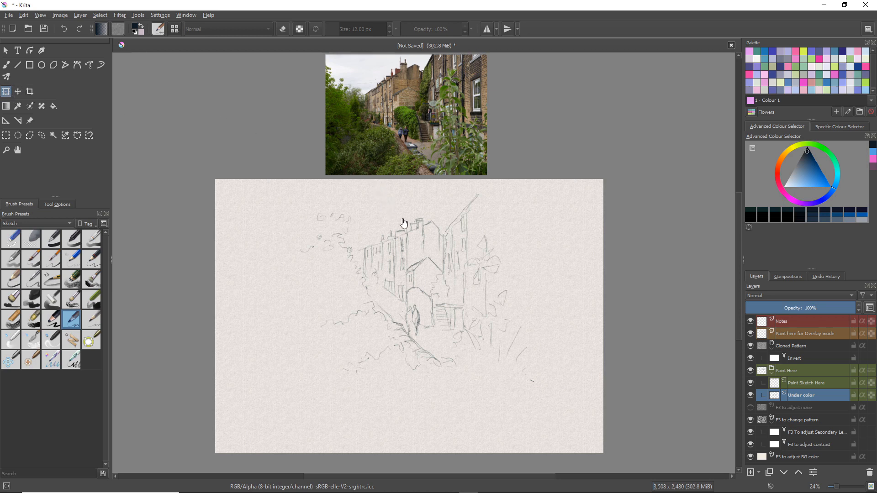
left_click(409, 260)
left_click_drag(409, 260, 401, 280)
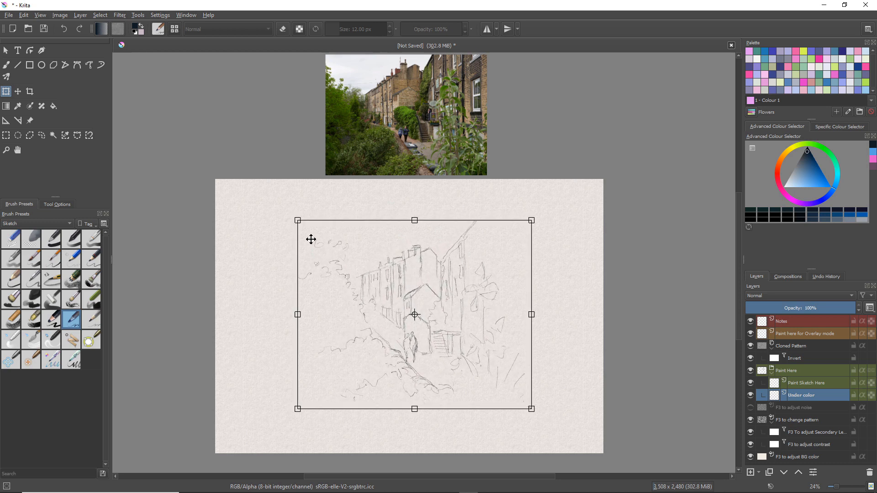
left_click_drag(298, 221, 280, 205)
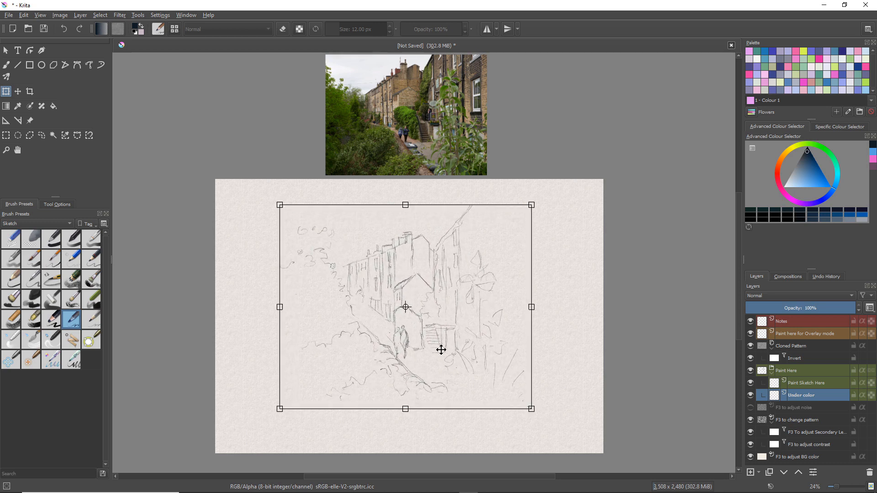
left_click_drag(532, 411, 547, 430)
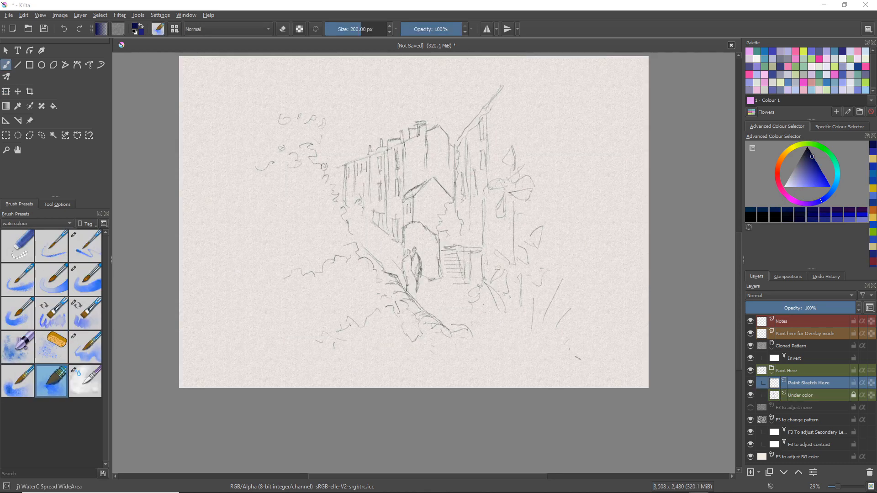
Try a dark blue patch above the terrace roofs with the WaterC Flat Big-Grain Tilt brush and undo it
left_click(86, 313)
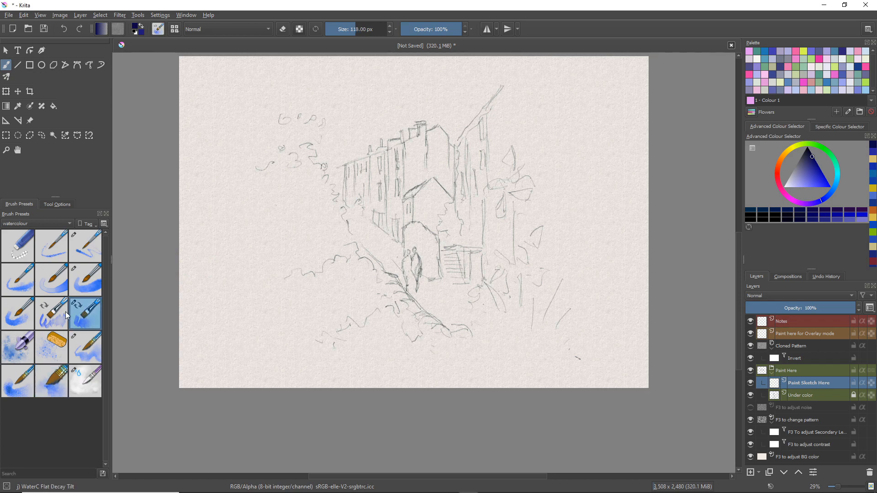
left_click(63, 315)
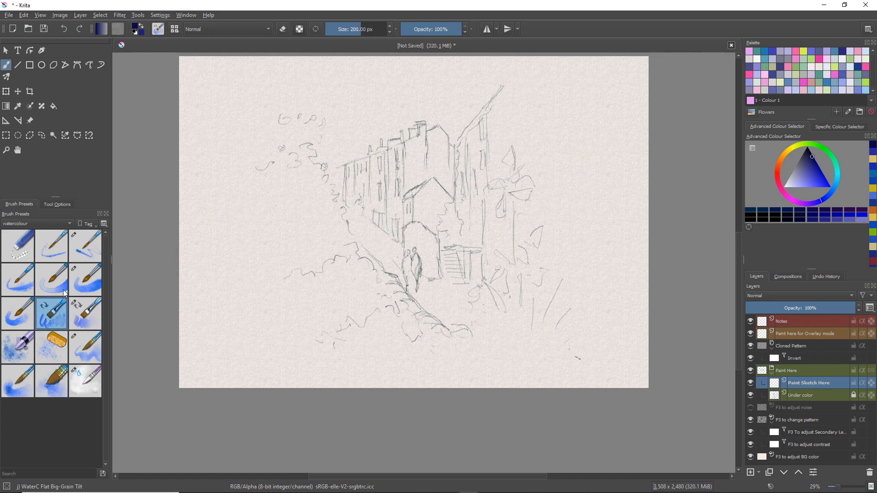
mouse_move(397, 121)
left_mouse_down()
mouse_move(371, 133)
mouse_move(394, 120)
mouse_move(393, 138)
left_mouse_up()
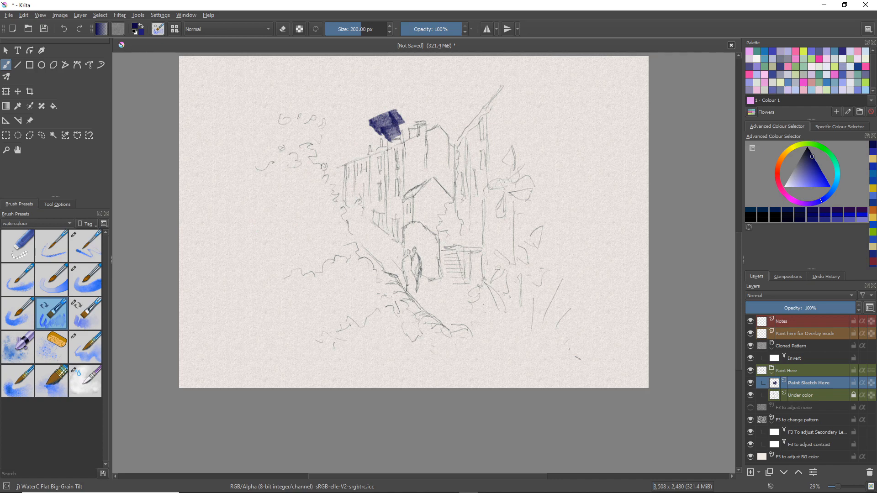
key("ctrl+z")
key("ctrl+z")
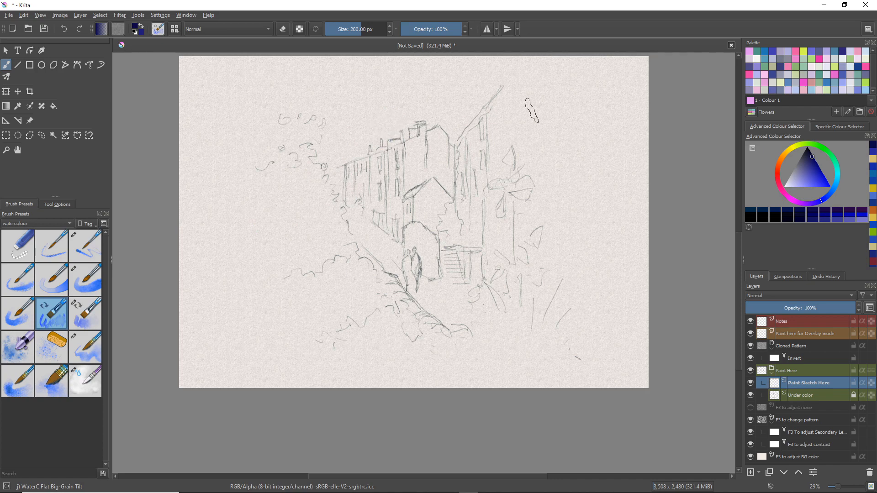
Paint a textured dark blue sky above the terrace roofs with the 200 px WaterC Flat Big-Grain Tilt brush
mouse_move(495, 85)
left_mouse_down()
mouse_move(453, 136)
mouse_move(416, 111)
mouse_move(426, 109)
mouse_move(402, 114)
mouse_move(427, 110)
mouse_move(406, 112)
mouse_move(405, 132)
mouse_move(393, 124)
mouse_move(383, 137)
mouse_move(372, 132)
mouse_move(375, 142)
mouse_move(365, 137)
mouse_move(331, 157)
mouse_move(340, 154)
mouse_move(343, 176)
mouse_move(316, 144)
mouse_move(374, 121)
mouse_move(329, 129)
mouse_move(313, 105)
mouse_move(288, 108)
mouse_move(428, 100)
mouse_move(384, 121)
mouse_move(365, 118)
mouse_move(374, 105)
mouse_move(403, 111)
mouse_move(452, 92)
mouse_move(459, 103)
mouse_move(402, 107)
mouse_move(429, 87)
mouse_move(405, 108)
mouse_move(420, 97)
mouse_move(448, 112)
mouse_move(459, 102)
mouse_move(425, 94)
mouse_move(438, 94)
mouse_move(437, 109)
mouse_move(404, 131)
left_mouse_up()
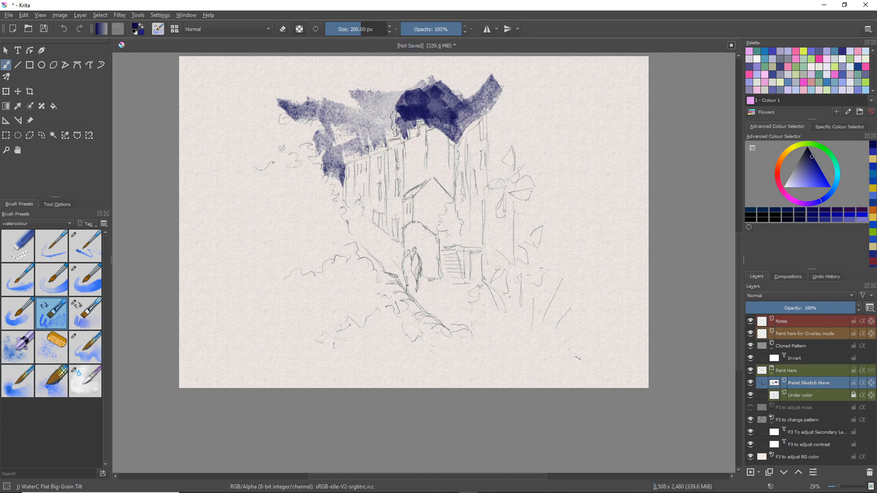
mouse_move(391, 118)
left_mouse_down()
mouse_move(386, 95)
mouse_move(429, 100)
mouse_move(458, 82)
mouse_move(488, 80)
mouse_move(455, 130)
mouse_move(419, 103)
mouse_move(389, 104)
mouse_move(362, 137)
mouse_move(374, 116)
mouse_move(377, 137)
mouse_move(345, 142)
mouse_move(357, 151)
mouse_move(318, 154)
mouse_move(310, 134)
mouse_move(322, 122)
mouse_move(315, 138)
mouse_move(296, 132)
mouse_move(294, 145)
mouse_move(292, 130)
mouse_move(333, 129)
mouse_move(325, 113)
mouse_move(359, 102)
mouse_move(347, 87)
mouse_move(319, 95)
mouse_move(371, 82)
mouse_move(342, 112)
mouse_move(371, 96)
mouse_move(398, 101)
mouse_move(400, 88)
mouse_move(381, 104)
mouse_move(404, 103)
mouse_move(402, 95)
mouse_move(351, 125)
left_mouse_up()
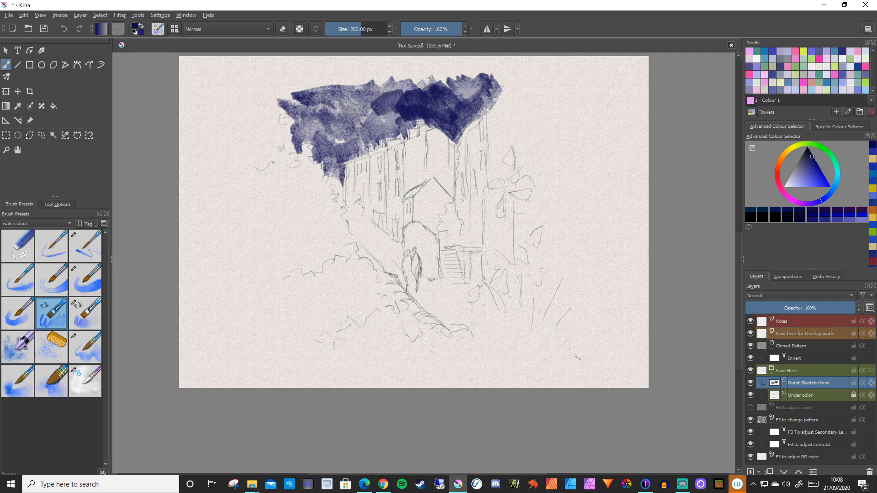
scroll(366, 109, "up", 4)
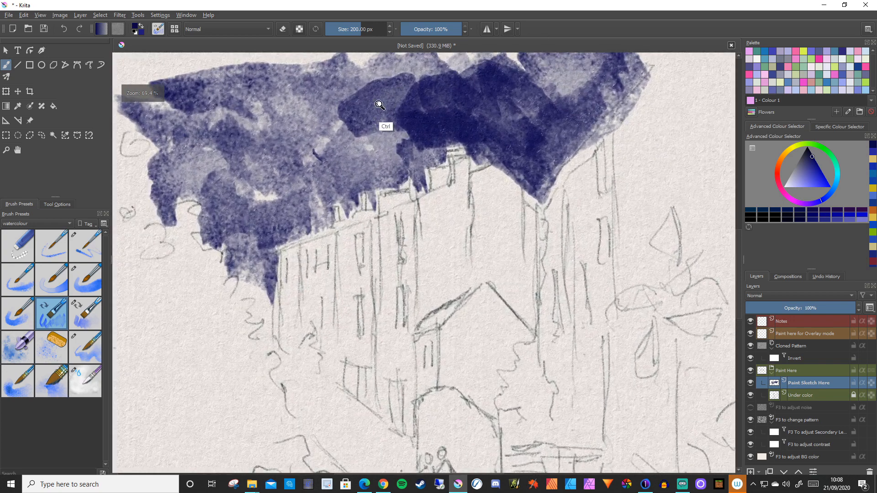
scroll(379, 107, "up", 2)
scroll(379, 112, "up", 1)
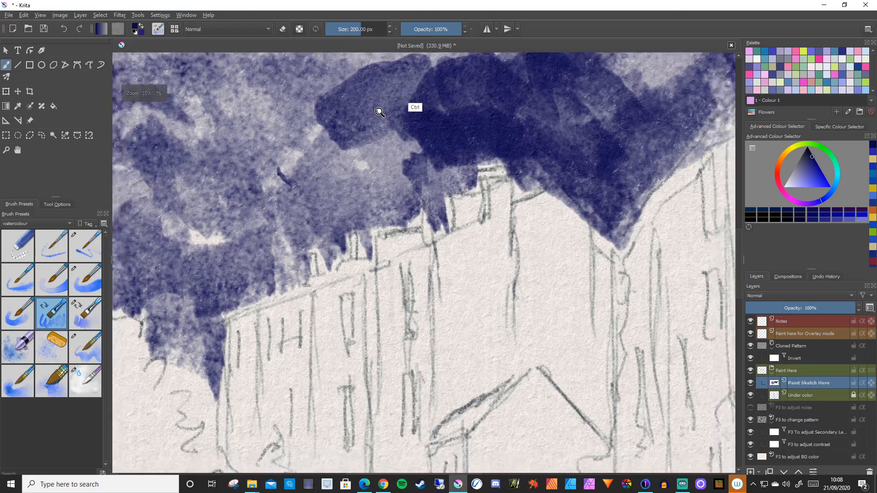
scroll(379, 112, "down", 5)
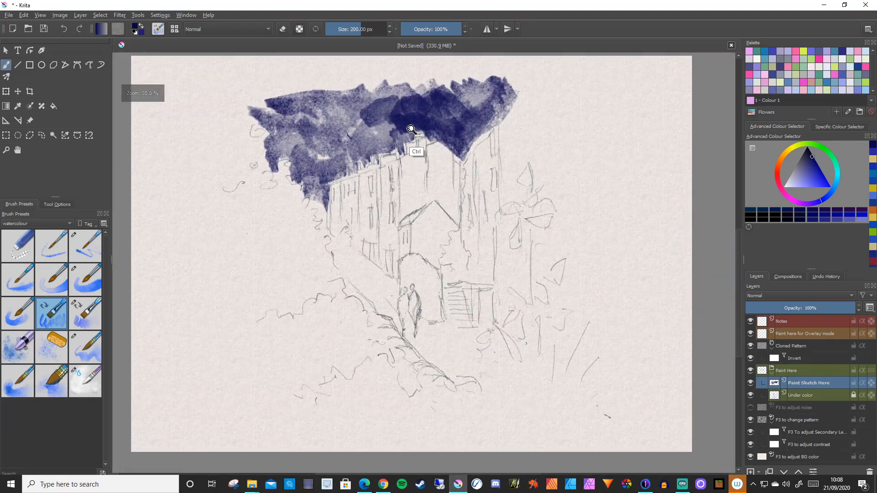
Soften and blend the sky's brush marks and upper edge with the WaterC Water-Pattern brush at 103 px
left_click(78, 380)
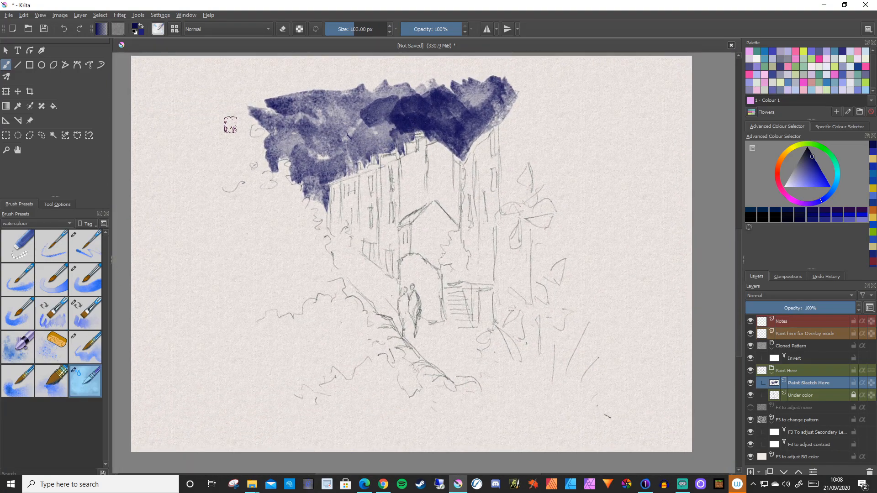
mouse_move(267, 104)
left_mouse_down()
mouse_move(290, 98)
mouse_move(265, 91)
mouse_move(268, 112)
mouse_move(258, 124)
mouse_move(245, 119)
mouse_move(270, 132)
mouse_move(266, 147)
mouse_move(267, 133)
mouse_move(249, 131)
mouse_move(274, 137)
mouse_move(265, 136)
mouse_move(262, 150)
mouse_move(276, 165)
mouse_move(285, 152)
mouse_move(304, 160)
mouse_move(288, 146)
mouse_move(334, 163)
mouse_move(322, 150)
mouse_move(329, 161)
mouse_move(304, 156)
mouse_move(320, 111)
mouse_move(380, 116)
mouse_move(385, 129)
mouse_move(385, 118)
mouse_move(397, 141)
mouse_move(393, 103)
mouse_move(417, 92)
mouse_move(371, 96)
left_mouse_up()
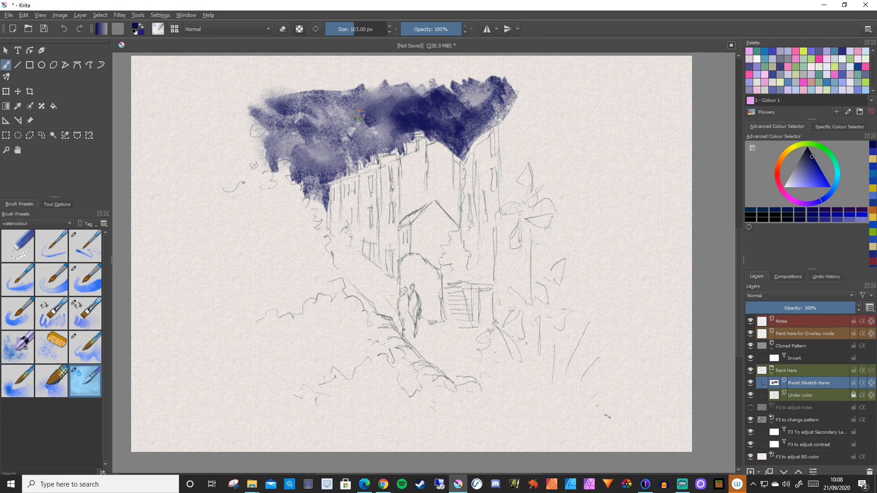
left_click_drag(380, 131, 396, 131)
left_click_drag(418, 86, 453, 90)
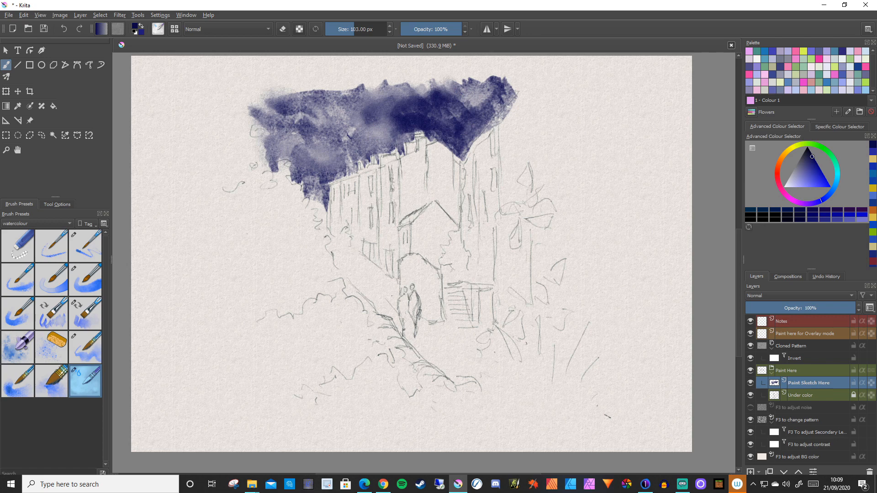
Paint the central building's facade and the gabled house front below it in a greyer blue with WaterC Flat Big-Grain Tilt
left_click(46, 319)
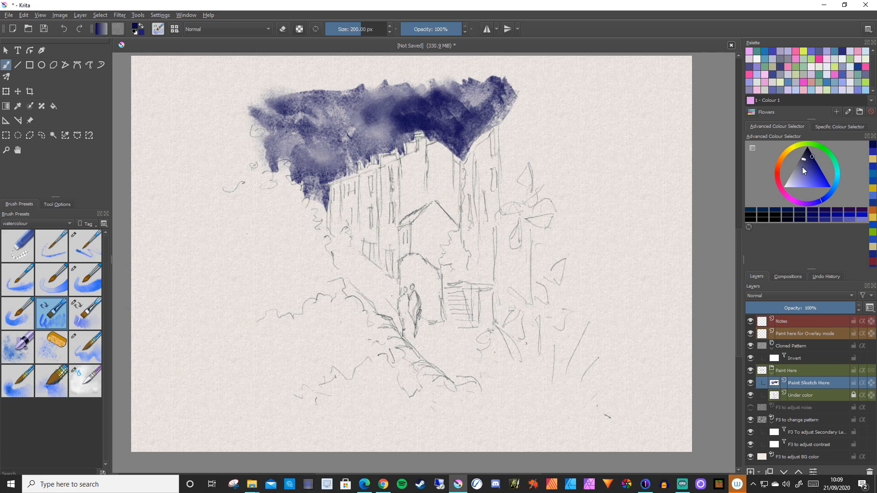
left_click_drag(802, 166, 793, 168)
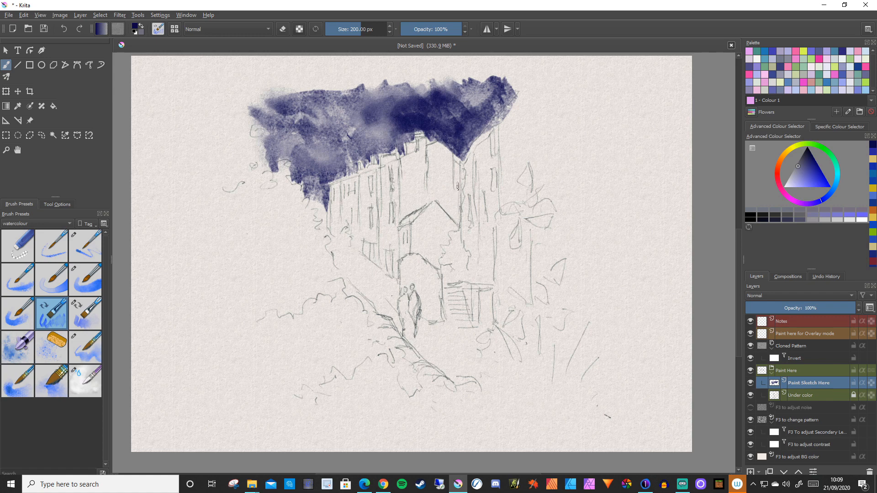
mouse_move(458, 181)
left_mouse_down()
mouse_move(457, 221)
mouse_move(439, 182)
mouse_move(453, 188)
mouse_move(437, 196)
mouse_move(423, 183)
mouse_move(400, 215)
mouse_move(411, 160)
mouse_move(441, 169)
mouse_move(443, 183)
mouse_move(415, 182)
left_mouse_up()
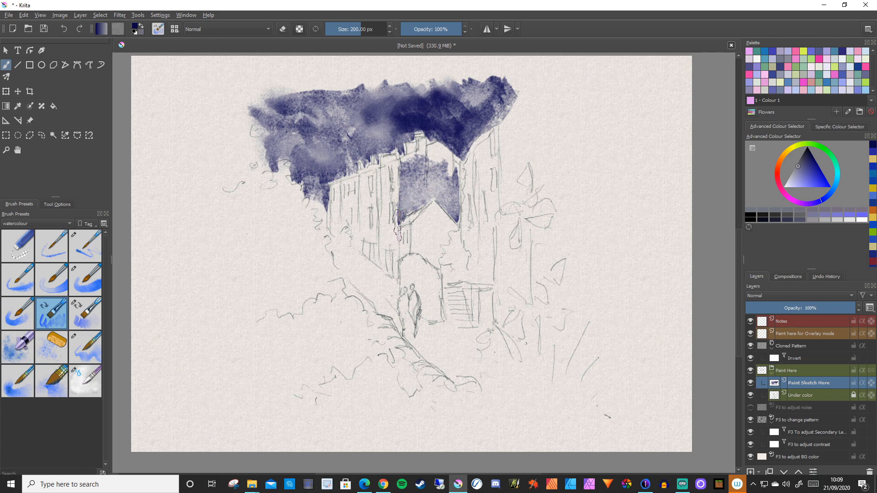
left_click_drag(400, 232, 402, 269)
key("ctrl+z")
mouse_move(447, 241)
left_mouse_down()
mouse_move(443, 256)
mouse_move(413, 249)
mouse_move(434, 235)
mouse_move(449, 242)
mouse_move(432, 224)
mouse_move(418, 242)
mouse_move(445, 240)
mouse_move(422, 246)
left_mouse_up()
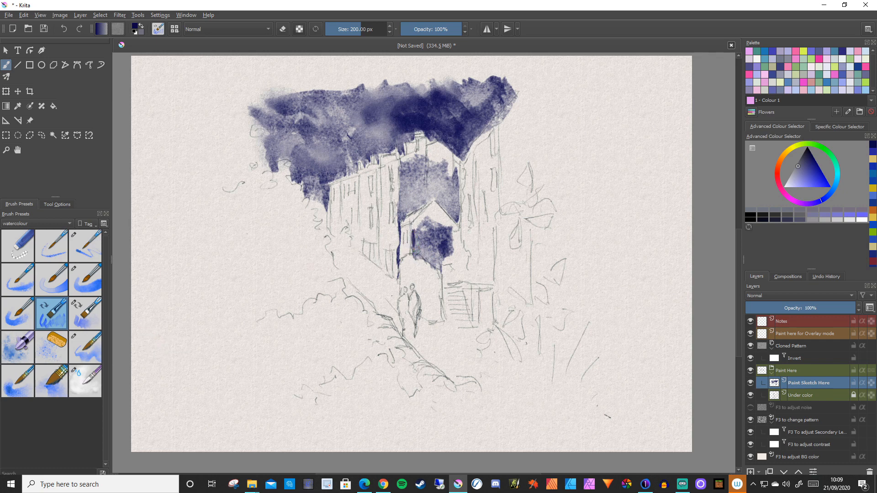
left_click_drag(417, 252, 427, 254)
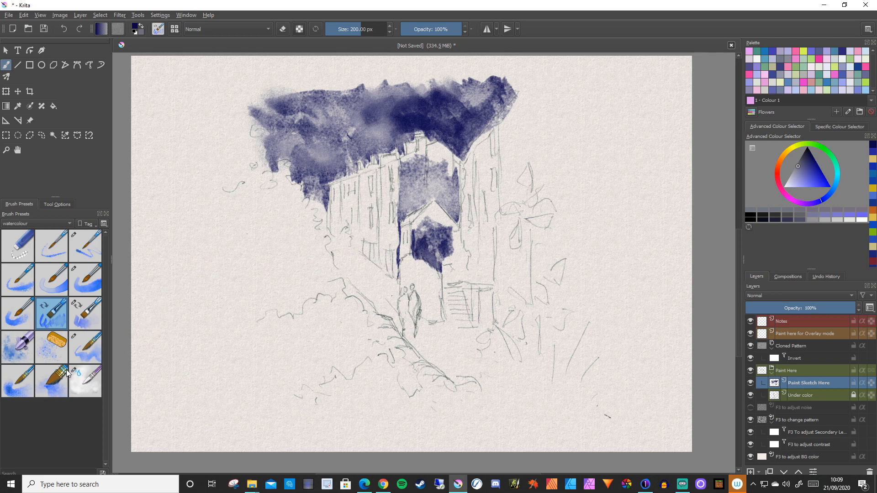
Blend the upper parts of the gabled house front and the facade behind it with WaterC Water-Pattern
left_click(76, 385)
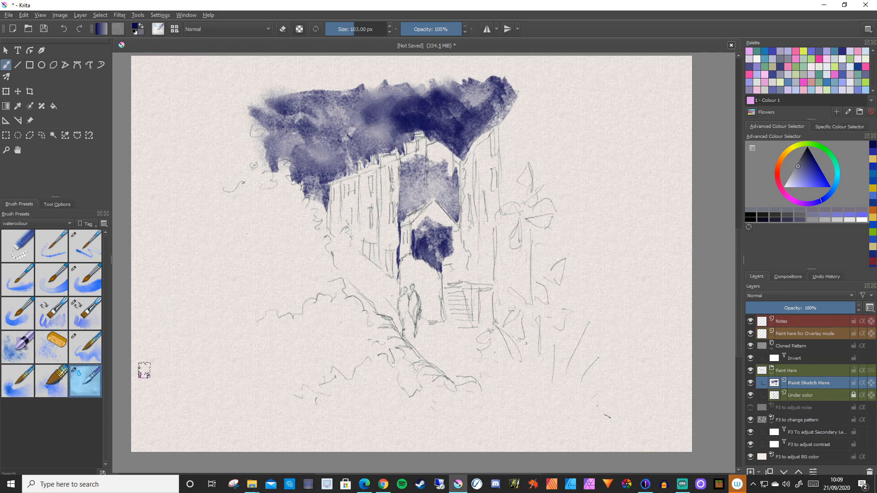
right_click(429, 232)
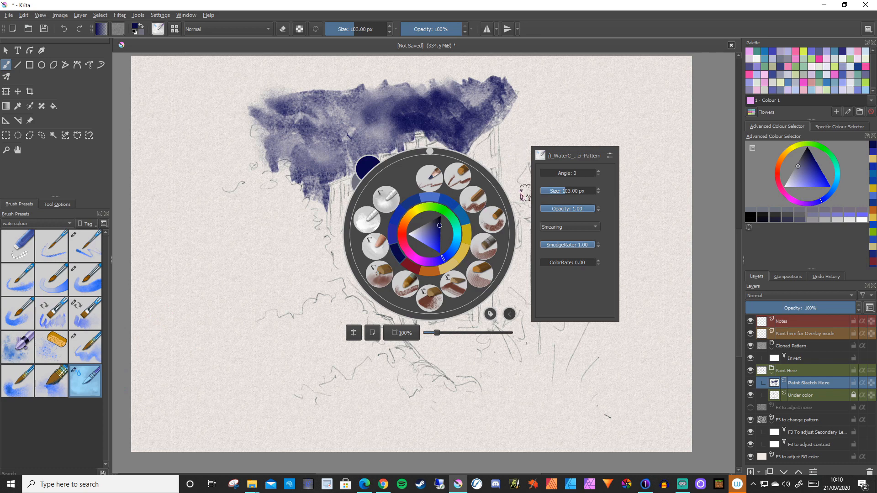
left_click(281, 221)
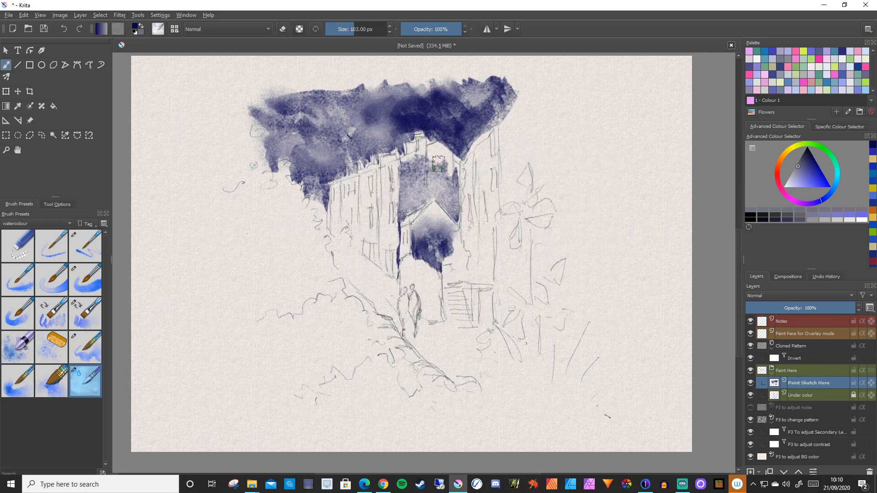
mouse_move(438, 163)
left_mouse_down()
mouse_move(447, 167)
mouse_move(427, 156)
mouse_move(411, 162)
mouse_move(414, 204)
left_mouse_up()
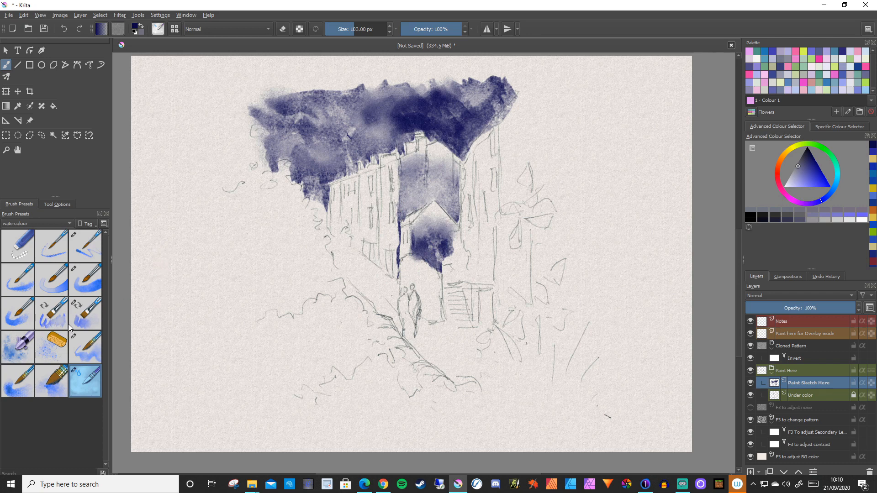
Paint grey-blue shadows over the terrace's lower walls and along the path down to the foreground with WaterC Flat Big-Grain Tilt
left_click(53, 316)
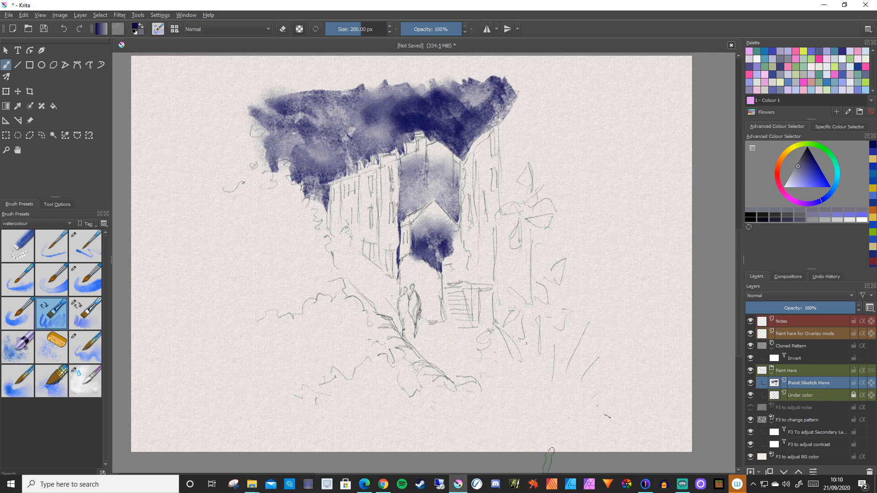
left_click(737, 485)
left_click(833, 23)
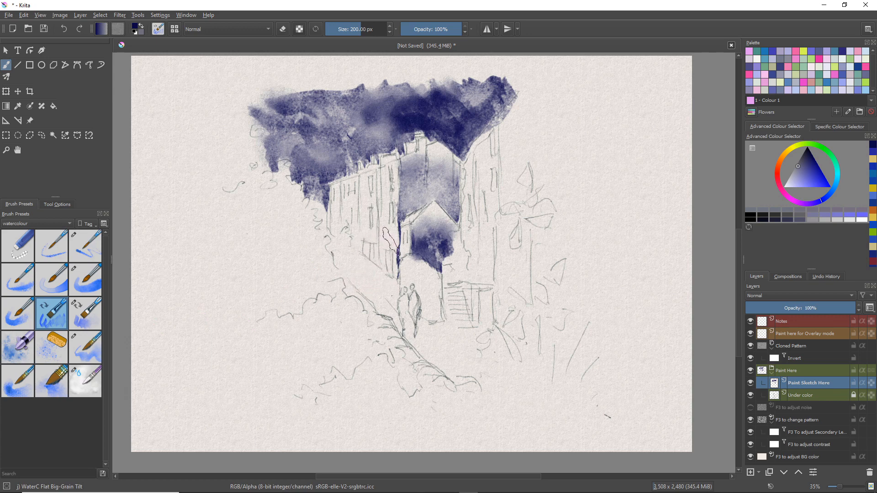
mouse_move(392, 247)
left_mouse_down()
mouse_move(391, 275)
mouse_move(393, 249)
mouse_move(366, 249)
mouse_move(342, 234)
mouse_move(362, 219)
mouse_move(341, 238)
mouse_move(334, 229)
mouse_move(341, 240)
mouse_move(320, 208)
mouse_move(313, 211)
mouse_move(338, 244)
mouse_move(315, 227)
mouse_move(302, 235)
mouse_move(305, 212)
mouse_move(322, 258)
mouse_move(396, 281)
mouse_move(390, 302)
mouse_move(361, 286)
mouse_move(396, 312)
mouse_move(411, 340)
mouse_move(480, 370)
mouse_move(467, 342)
mouse_move(505, 377)
mouse_move(425, 346)
mouse_move(457, 380)
mouse_move(429, 352)
mouse_move(436, 341)
left_mouse_up()
mouse_move(356, 255)
left_mouse_down()
mouse_move(374, 251)
mouse_move(370, 230)
mouse_move(383, 272)
left_mouse_up()
Soften the terrace wall shadows with WaterC Water-Pattern and lift out light window shapes with the small eraser
left_click(88, 382)
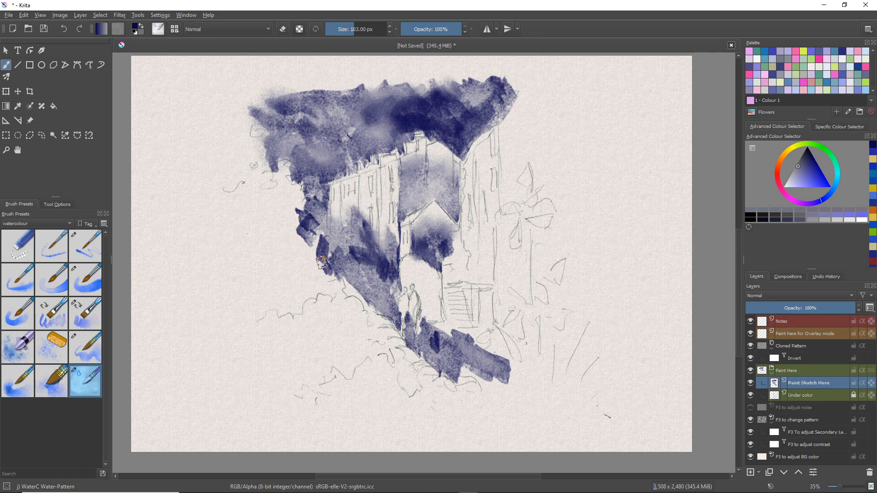
left_click(16, 252)
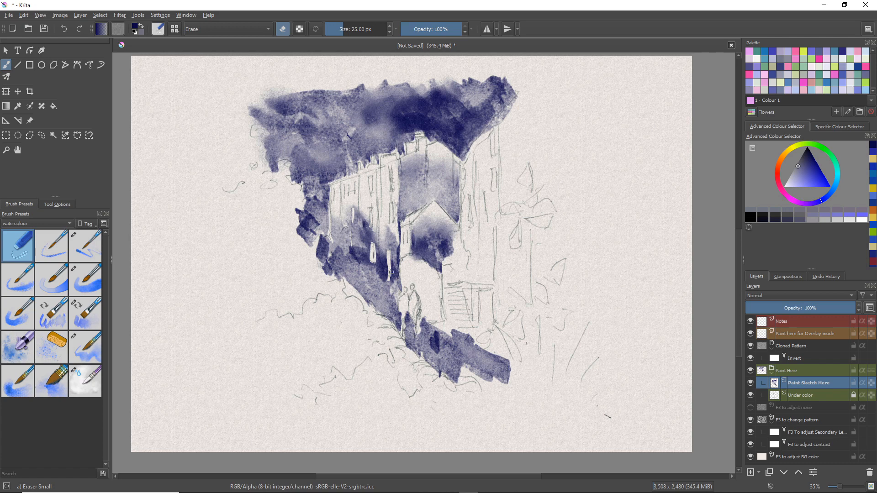
left_click(92, 376)
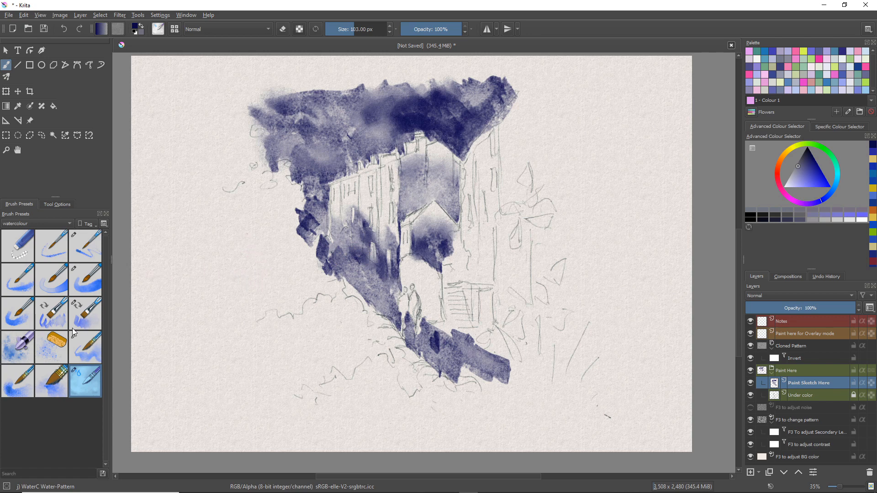
Paint the tree foliage left of the terrace with angular grey-blue dabs of WaterC Flat Big-Grain Tilt
left_click(51, 318)
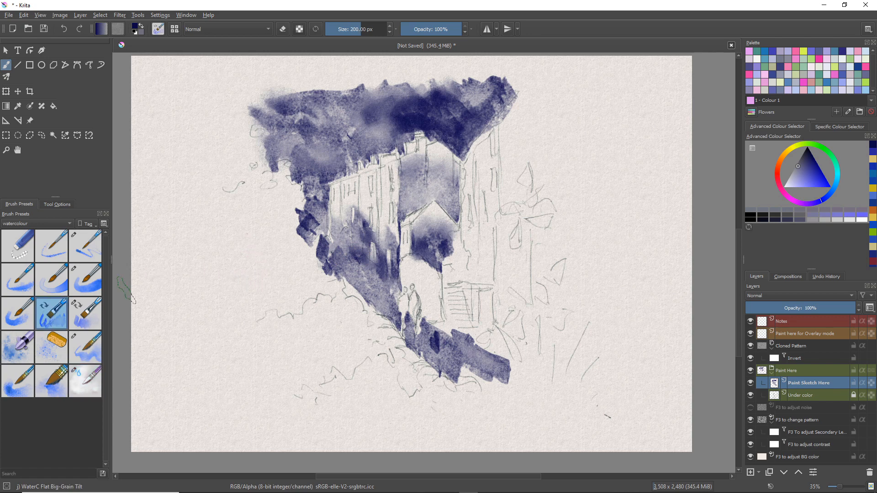
mouse_move(274, 215)
left_mouse_down()
mouse_move(262, 229)
mouse_move(273, 207)
mouse_move(269, 250)
mouse_move(317, 290)
mouse_move(312, 278)
mouse_move(324, 283)
mouse_move(296, 298)
mouse_move(294, 277)
mouse_move(282, 273)
mouse_move(257, 284)
mouse_move(309, 303)
mouse_move(265, 307)
mouse_move(245, 295)
mouse_move(282, 272)
mouse_move(280, 261)
mouse_move(249, 243)
mouse_move(259, 265)
mouse_move(260, 232)
mouse_move(230, 211)
mouse_move(258, 211)
mouse_move(263, 198)
mouse_move(252, 217)
mouse_move(243, 207)
mouse_move(240, 178)
mouse_move(256, 173)
mouse_move(238, 174)
mouse_move(242, 183)
mouse_move(218, 174)
mouse_move(238, 180)
mouse_move(236, 163)
mouse_move(221, 173)
mouse_move(269, 147)
mouse_move(224, 154)
mouse_move(238, 174)
mouse_move(247, 153)
mouse_move(257, 176)
mouse_move(205, 171)
mouse_move(223, 206)
mouse_move(211, 180)
mouse_move(217, 171)
mouse_move(234, 195)
mouse_move(214, 209)
mouse_move(285, 233)
mouse_move(281, 267)
left_mouse_up()
right_click(224, 187)
right_click(222, 134)
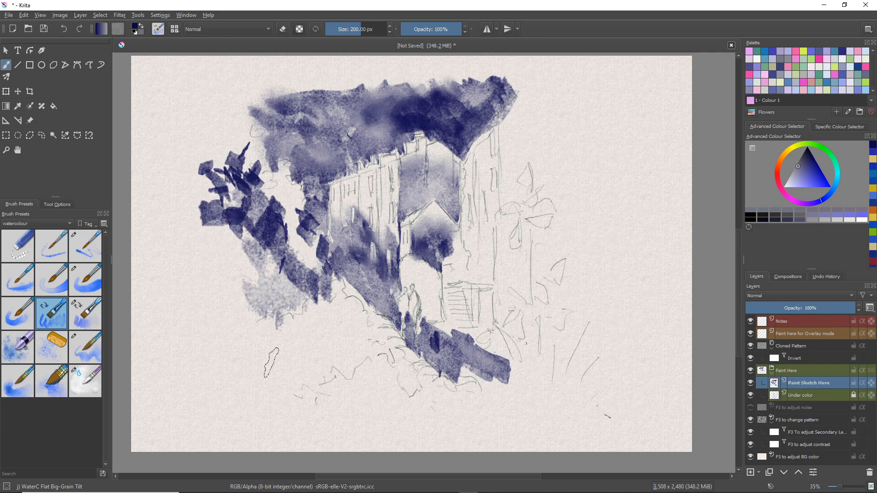
Paint the bushes left of the path with layered dark dabs of WaterC Flat Big-Grain Tilt
mouse_move(350, 322)
left_mouse_down()
mouse_move(328, 303)
mouse_move(340, 293)
mouse_move(334, 320)
mouse_move(345, 338)
mouse_move(357, 317)
mouse_move(377, 345)
left_mouse_up()
mouse_move(327, 334)
left_mouse_down()
mouse_move(303, 313)
mouse_move(300, 331)
mouse_move(284, 330)
mouse_move(302, 338)
mouse_move(314, 327)
mouse_move(312, 340)
mouse_move(340, 351)
mouse_move(341, 338)
mouse_move(344, 364)
mouse_move(352, 364)
mouse_move(342, 370)
mouse_move(329, 359)
mouse_move(322, 378)
mouse_move(310, 373)
mouse_move(313, 386)
mouse_move(296, 392)
mouse_move(306, 374)
mouse_move(322, 384)
mouse_move(291, 380)
left_mouse_up()
mouse_move(322, 353)
left_mouse_down()
mouse_move(378, 351)
mouse_move(382, 372)
mouse_move(399, 369)
mouse_move(321, 354)
mouse_move(307, 377)
left_mouse_up()
mouse_move(272, 303)
left_mouse_down()
mouse_move(329, 296)
mouse_move(343, 313)
mouse_move(291, 309)
mouse_move(263, 335)
left_mouse_up()
Erase the paint on the upper bush left of the path and repaint it with a lighter wash
left_click(17, 245)
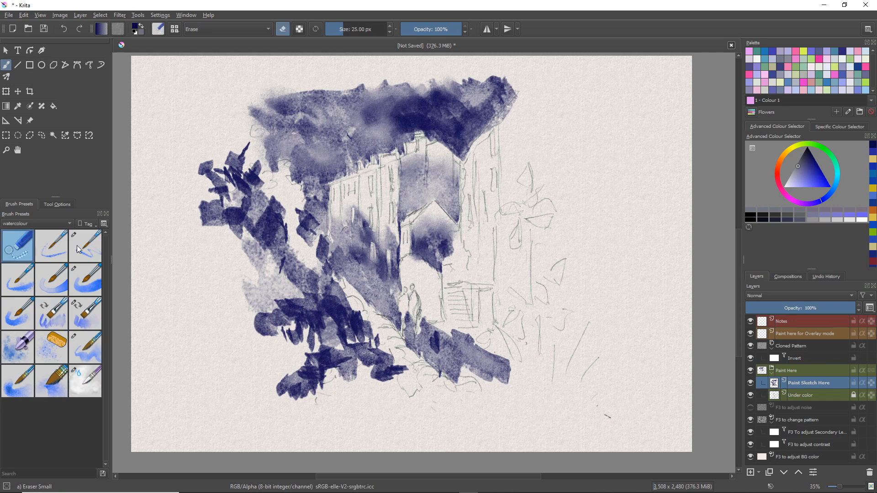
mouse_move(323, 323)
left_mouse_down()
mouse_move(348, 301)
mouse_move(334, 310)
mouse_move(328, 298)
mouse_move(311, 311)
mouse_move(295, 308)
mouse_move(276, 332)
mouse_move(342, 328)
mouse_move(323, 315)
mouse_move(358, 322)
mouse_move(342, 303)
mouse_move(383, 330)
mouse_move(338, 321)
mouse_move(281, 329)
mouse_move(325, 350)
mouse_move(282, 338)
mouse_move(310, 332)
mouse_move(295, 322)
mouse_move(311, 310)
mouse_move(299, 306)
mouse_move(330, 309)
mouse_move(294, 311)
mouse_move(281, 335)
mouse_move(299, 325)
mouse_move(322, 331)
mouse_move(290, 325)
mouse_move(317, 344)
left_mouse_up()
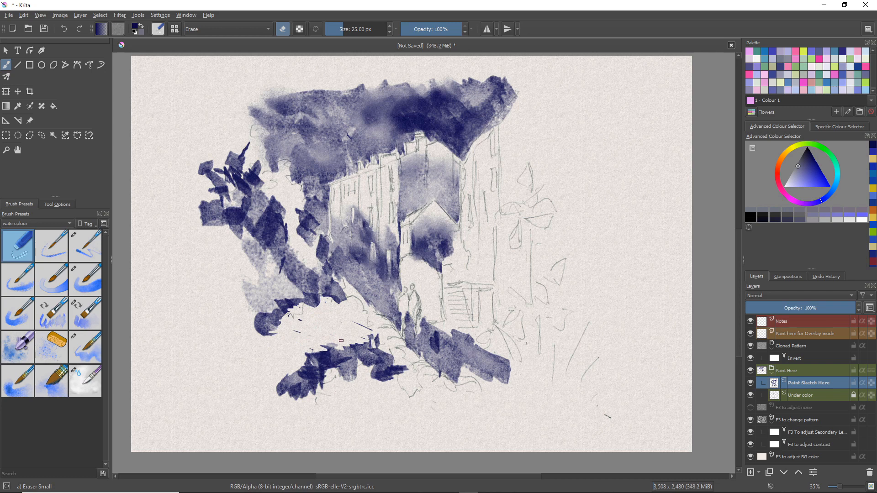
left_click(47, 321)
mouse_move(350, 338)
left_mouse_down()
mouse_move(370, 336)
mouse_move(361, 328)
mouse_move(319, 332)
mouse_move(324, 322)
mouse_move(342, 332)
mouse_move(297, 346)
mouse_move(307, 336)
mouse_move(298, 351)
mouse_move(320, 340)
mouse_move(294, 344)
mouse_move(304, 353)
mouse_move(301, 368)
mouse_move(281, 365)
mouse_move(300, 363)
mouse_move(297, 348)
mouse_move(311, 331)
mouse_move(359, 326)
mouse_move(331, 366)
left_mouse_up()
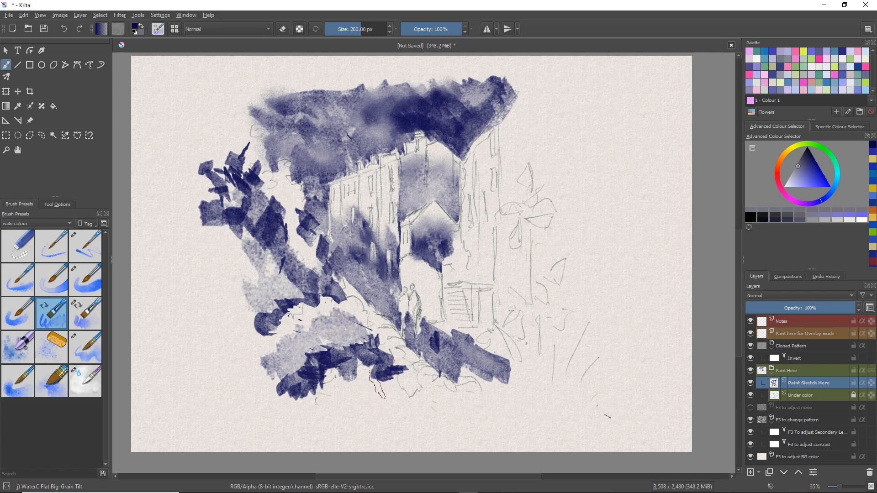
Wash grey-blue over the lower-left foreground, the archway, and the plants and ground on the right of the scene
mouse_move(381, 397)
left_mouse_down()
mouse_move(418, 413)
mouse_move(366, 388)
mouse_move(374, 402)
mouse_move(356, 411)
mouse_move(324, 393)
mouse_move(297, 418)
mouse_move(386, 409)
mouse_move(411, 379)
mouse_move(406, 402)
mouse_move(374, 410)
mouse_move(297, 366)
mouse_move(277, 332)
mouse_move(288, 351)
mouse_move(281, 320)
mouse_move(306, 402)
mouse_move(314, 378)
mouse_move(268, 320)
mouse_move(242, 249)
mouse_move(244, 360)
mouse_move(269, 386)
left_mouse_up()
left_click_drag(219, 408, 203, 404)
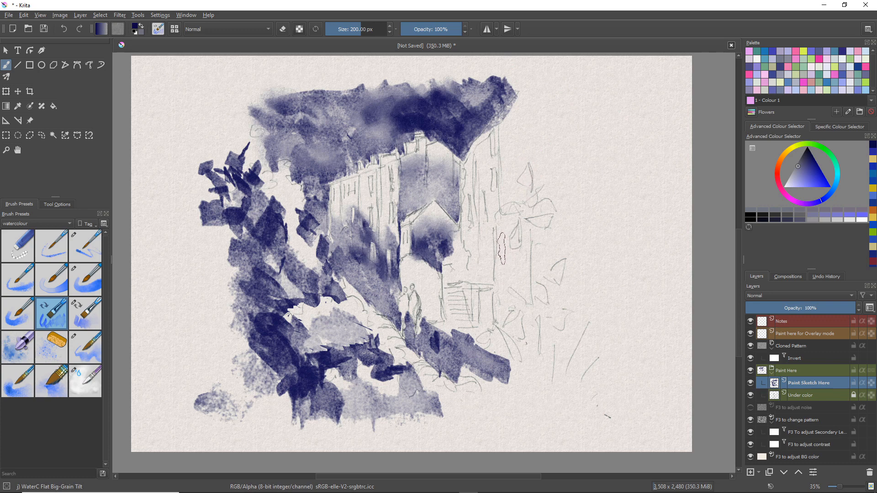
mouse_move(502, 221)
left_mouse_down()
mouse_move(500, 291)
mouse_move(513, 264)
mouse_move(466, 265)
mouse_move(497, 265)
mouse_move(477, 268)
mouse_move(497, 270)
mouse_move(487, 270)
mouse_move(485, 291)
mouse_move(506, 316)
mouse_move(508, 325)
mouse_move(495, 325)
mouse_move(516, 356)
mouse_move(485, 348)
mouse_move(481, 322)
mouse_move(532, 353)
mouse_move(508, 364)
mouse_move(523, 347)
mouse_move(568, 343)
mouse_move(562, 330)
mouse_move(572, 322)
mouse_move(532, 289)
mouse_move(533, 262)
mouse_move(540, 277)
mouse_move(550, 243)
mouse_move(520, 196)
mouse_move(563, 189)
mouse_move(549, 173)
mouse_move(528, 223)
mouse_move(498, 245)
mouse_move(513, 214)
mouse_move(501, 199)
mouse_move(524, 163)
mouse_move(544, 157)
mouse_move(525, 178)
mouse_move(483, 193)
mouse_move(526, 235)
mouse_move(528, 249)
mouse_move(468, 248)
mouse_move(542, 257)
mouse_move(550, 240)
mouse_move(539, 222)
mouse_move(592, 246)
mouse_move(532, 236)
mouse_move(576, 287)
mouse_move(559, 279)
mouse_move(577, 301)
mouse_move(571, 320)
mouse_move(535, 297)
mouse_move(592, 279)
mouse_move(548, 304)
mouse_move(541, 329)
mouse_move(519, 315)
mouse_move(517, 283)
mouse_move(567, 256)
mouse_move(573, 238)
mouse_move(575, 253)
mouse_move(547, 224)
mouse_move(569, 255)
mouse_move(544, 257)
mouse_move(487, 313)
mouse_move(484, 263)
mouse_move(528, 336)
mouse_move(561, 276)
mouse_move(492, 263)
mouse_move(473, 247)
mouse_move(454, 269)
mouse_move(471, 274)
mouse_move(422, 283)
mouse_move(432, 318)
mouse_move(425, 281)
mouse_move(401, 274)
left_mouse_up()
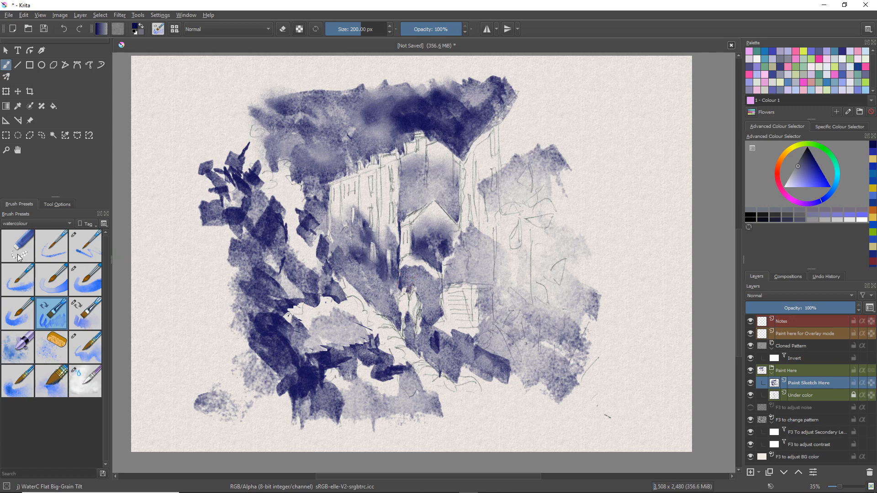
Lift out light areas on the wall beside the steps and on the tall plant's leaves with the small eraser
left_click(18, 252)
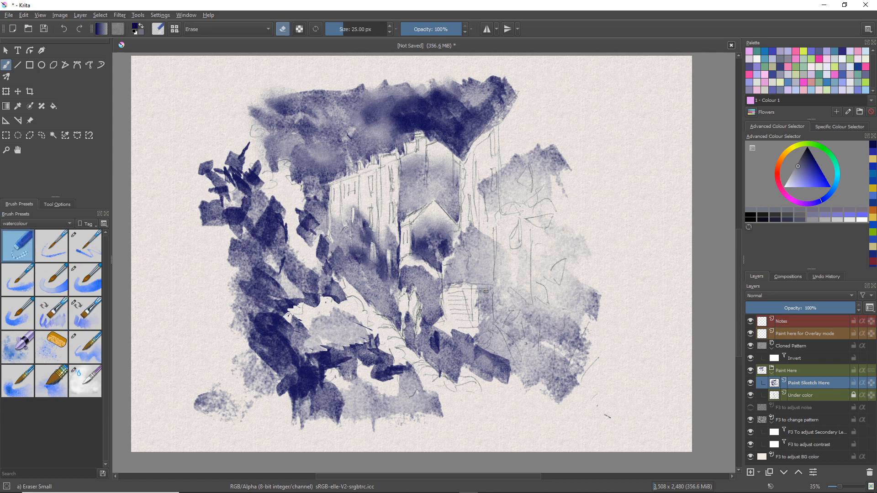
mouse_move(482, 293)
left_mouse_down()
mouse_move(476, 313)
mouse_move(479, 287)
mouse_move(463, 283)
left_mouse_up()
mouse_move(480, 302)
left_mouse_down()
mouse_move(510, 288)
mouse_move(505, 322)
mouse_move(513, 312)
left_mouse_up()
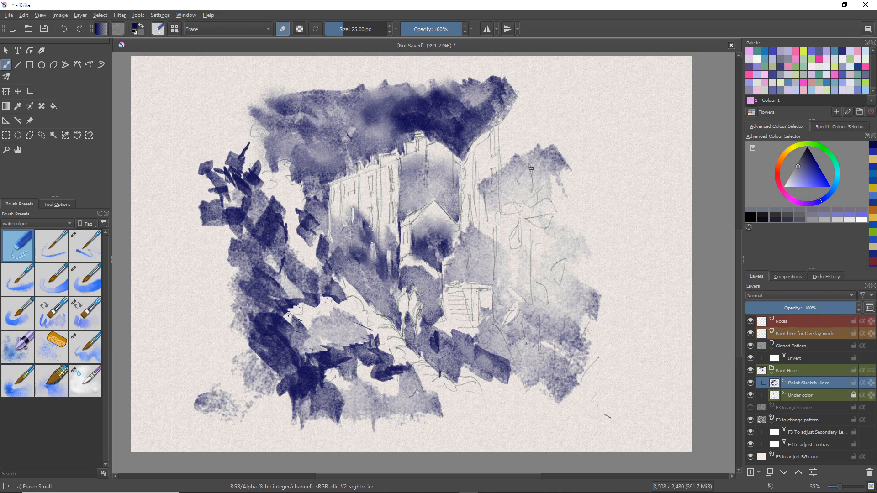
mouse_move(531, 169)
left_mouse_down()
mouse_move(526, 182)
mouse_move(529, 169)
left_mouse_up()
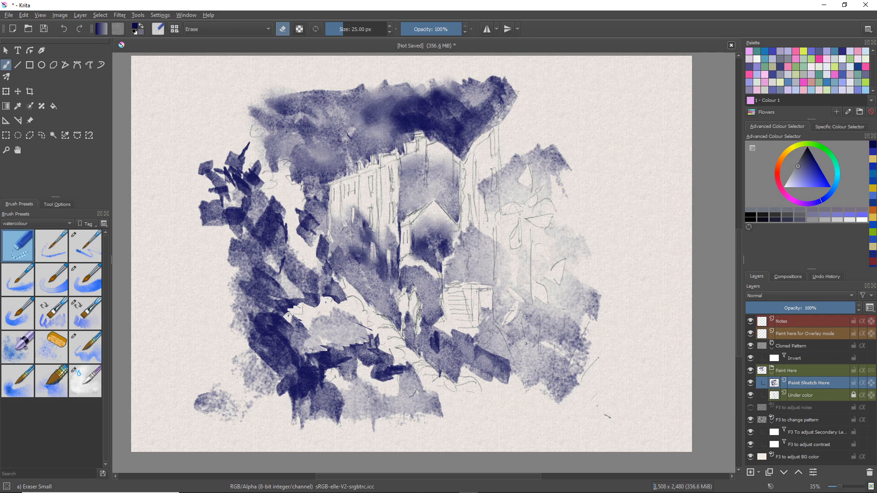
Erase thin light grass blades and leaves out of the wash in the right foreground beside the steps
left_click_drag(527, 316, 524, 338)
left_click_drag(502, 331, 516, 344)
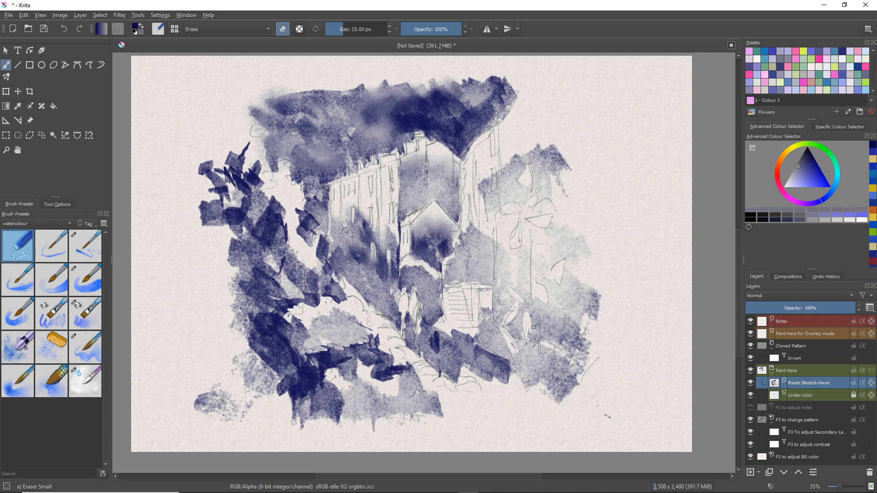
left_click_drag(537, 325, 535, 331)
mouse_move(545, 304)
left_mouse_down()
mouse_move(559, 284)
mouse_move(552, 335)
mouse_move(568, 305)
mouse_move(556, 349)
left_mouse_up()
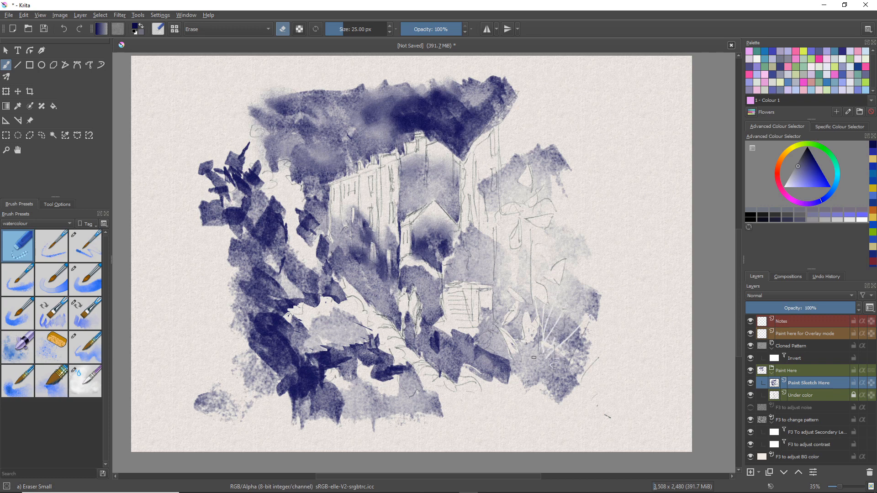
mouse_move(505, 289)
left_mouse_down()
mouse_move(495, 353)
mouse_move(476, 364)
left_mouse_up()
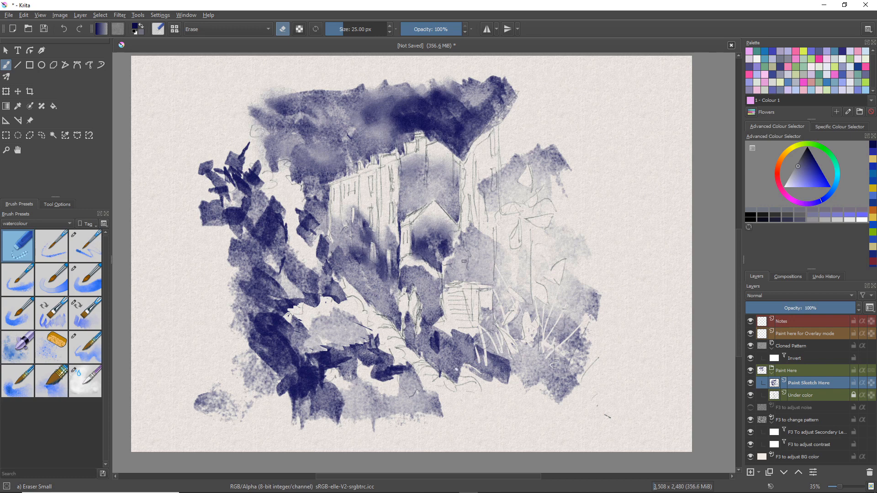
Add a new paint layer directly above the locked Under color layer
left_click(802, 395)
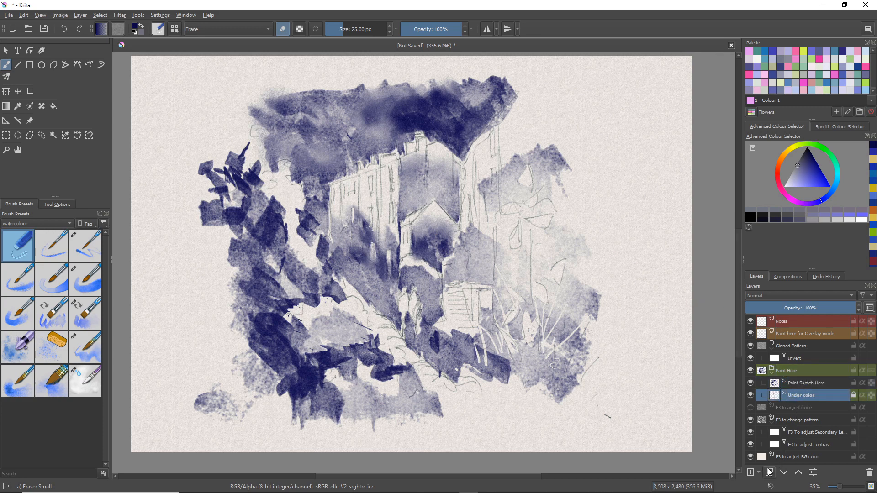
left_click(750, 472)
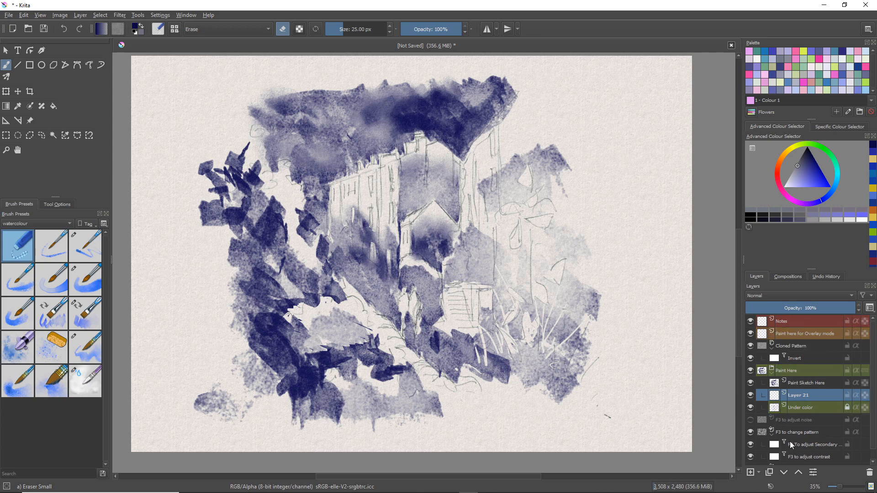
left_click(848, 407)
Wash light blue over the path, bush, archway, figures and steps with the WaterC Spread WideArea brush
left_click(57, 383)
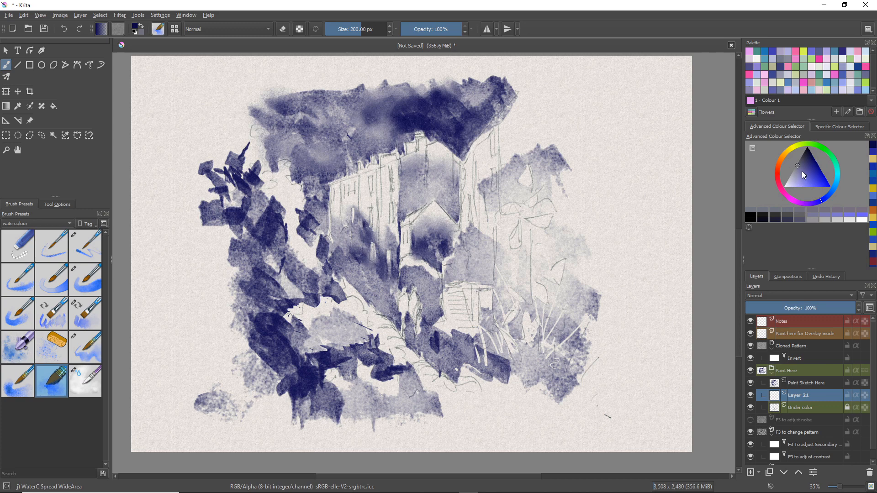
left_click(802, 180)
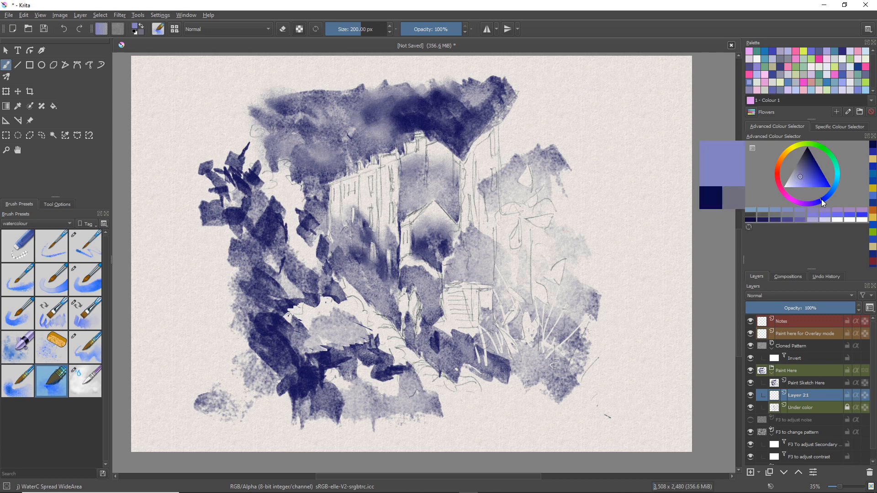
mouse_move(821, 198)
left_mouse_down()
mouse_move(834, 186)
mouse_move(829, 192)
left_mouse_up()
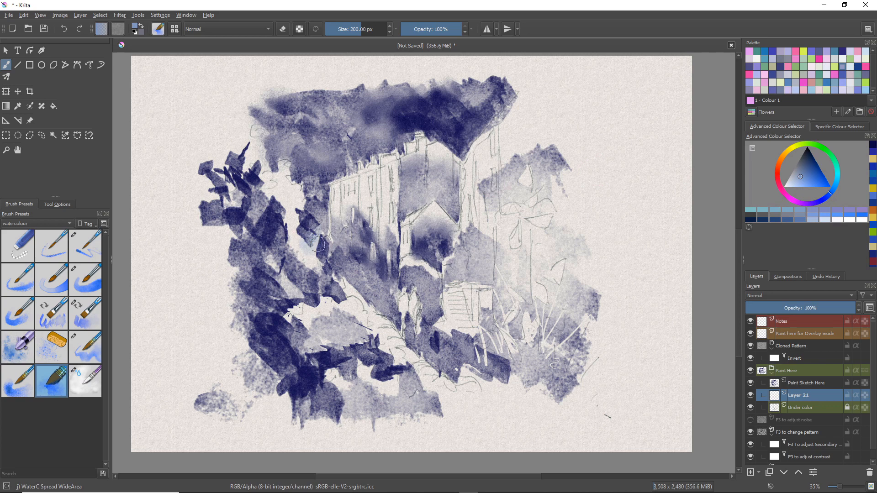
mouse_move(318, 246)
left_mouse_down()
mouse_move(290, 240)
mouse_move(298, 231)
mouse_move(274, 156)
mouse_move(268, 198)
mouse_move(324, 259)
mouse_move(314, 276)
mouse_move(352, 290)
mouse_move(336, 268)
mouse_move(347, 262)
mouse_move(373, 286)
mouse_move(355, 317)
mouse_move(326, 306)
mouse_move(303, 316)
mouse_move(291, 338)
mouse_move(297, 318)
mouse_move(330, 357)
mouse_move(335, 323)
mouse_move(386, 335)
mouse_move(384, 323)
mouse_move(397, 362)
mouse_move(422, 371)
mouse_move(430, 387)
mouse_move(419, 396)
mouse_move(353, 365)
mouse_move(340, 389)
mouse_move(301, 380)
mouse_move(359, 384)
mouse_move(383, 375)
mouse_move(304, 402)
left_mouse_up()
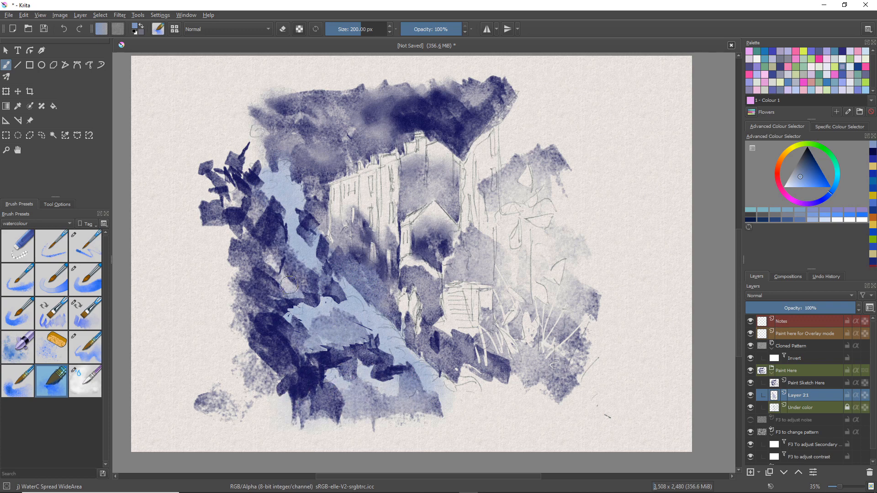
mouse_move(417, 262)
left_mouse_down()
mouse_move(432, 289)
mouse_move(406, 284)
mouse_move(420, 314)
mouse_move(414, 328)
mouse_move(435, 327)
mouse_move(453, 310)
mouse_move(453, 290)
mouse_move(477, 341)
mouse_move(450, 334)
mouse_move(452, 283)
mouse_move(476, 298)
mouse_move(487, 288)
mouse_move(493, 325)
mouse_move(502, 307)
mouse_move(495, 266)
mouse_move(521, 350)
mouse_move(500, 348)
left_mouse_up()
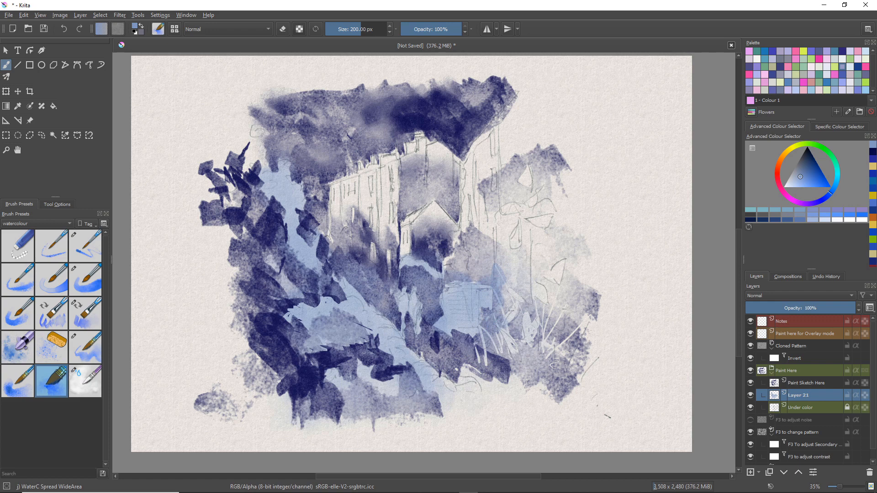
Hide the light blue wash layer and repaint the path and bush wash on a new layer with the WaterC Flat Big-Grain Tilt brush
left_click(750, 395)
left_click(751, 473)
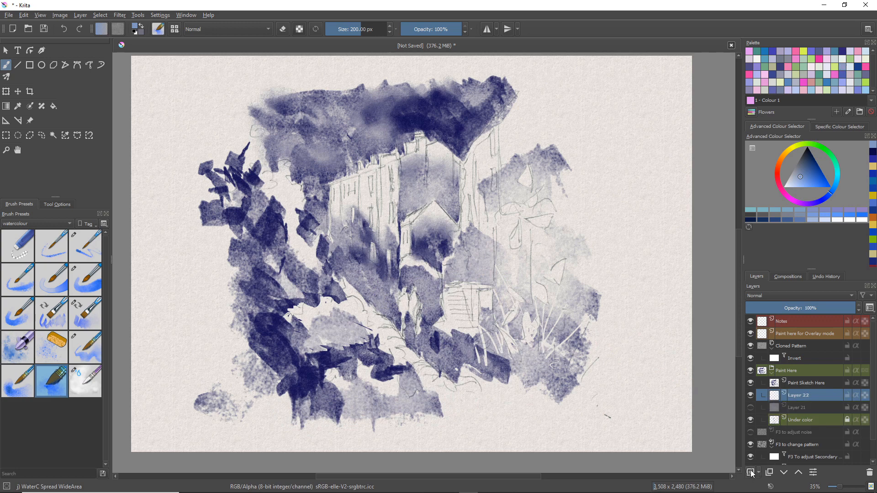
left_click(57, 317)
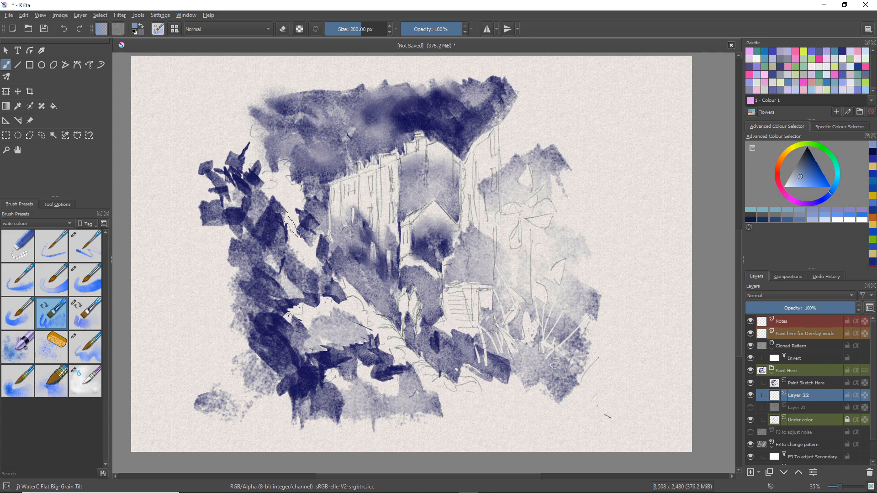
mouse_move(295, 237)
left_mouse_down()
mouse_move(320, 267)
mouse_move(262, 134)
mouse_move(313, 292)
mouse_move(279, 274)
mouse_move(277, 226)
mouse_move(331, 297)
mouse_move(361, 279)
mouse_move(327, 320)
mouse_move(281, 313)
mouse_move(361, 319)
mouse_move(404, 349)
mouse_move(375, 361)
mouse_move(393, 398)
mouse_move(315, 384)
mouse_move(242, 400)
mouse_move(221, 393)
left_mouse_up()
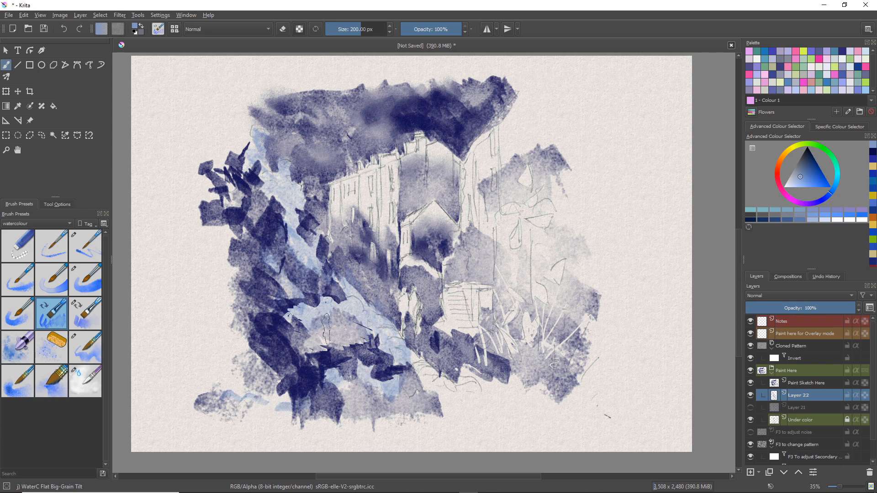
Brush textured light blue over the archway, figures, steps, right-hand building and the foreground at the foot of the path
mouse_move(377, 249)
left_mouse_down()
mouse_move(326, 264)
mouse_move(357, 277)
mouse_move(363, 269)
mouse_move(397, 310)
mouse_move(411, 299)
mouse_move(403, 329)
mouse_move(416, 302)
mouse_move(422, 316)
mouse_move(413, 345)
mouse_move(453, 319)
mouse_move(478, 329)
mouse_move(466, 311)
mouse_move(485, 306)
mouse_move(477, 276)
mouse_move(444, 285)
mouse_move(466, 272)
mouse_move(458, 273)
mouse_move(462, 259)
mouse_move(428, 271)
mouse_move(411, 256)
mouse_move(402, 263)
mouse_move(410, 251)
mouse_move(401, 250)
mouse_move(415, 262)
mouse_move(467, 242)
mouse_move(442, 223)
mouse_move(468, 247)
left_mouse_up()
mouse_move(464, 172)
left_mouse_down()
mouse_move(469, 243)
mouse_move(471, 201)
mouse_move(498, 174)
mouse_move(502, 119)
mouse_move(474, 187)
mouse_move(485, 218)
mouse_move(506, 231)
mouse_move(496, 235)
left_mouse_up()
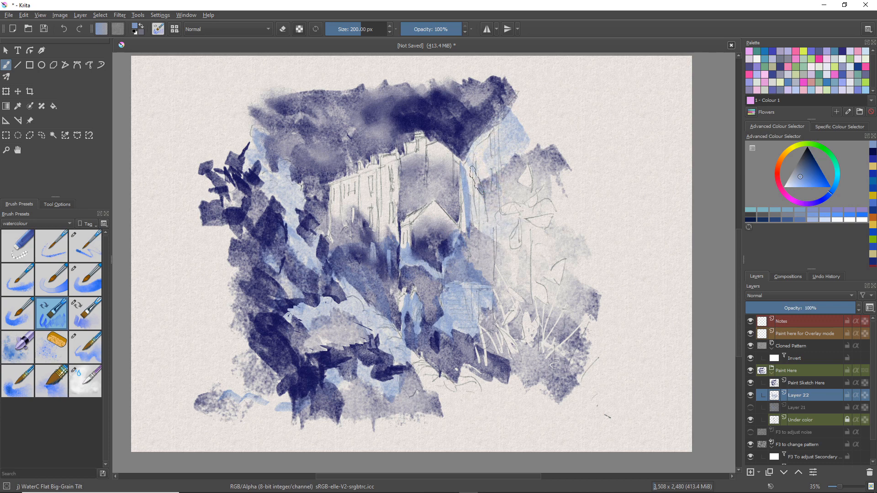
mouse_move(471, 199)
left_mouse_down()
mouse_move(479, 227)
mouse_move(467, 175)
mouse_move(485, 170)
mouse_move(506, 134)
mouse_move(469, 168)
mouse_move(459, 237)
mouse_move(492, 248)
mouse_move(468, 270)
left_mouse_up()
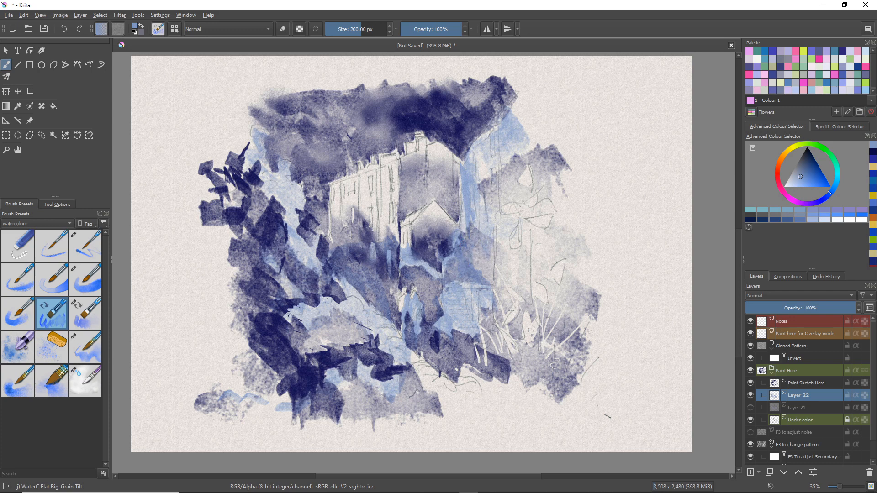
mouse_move(473, 371)
left_mouse_down()
mouse_move(405, 354)
mouse_move(435, 386)
mouse_move(437, 376)
mouse_move(407, 383)
mouse_move(493, 387)
mouse_move(532, 358)
mouse_move(486, 394)
mouse_move(501, 381)
mouse_move(530, 400)
mouse_move(448, 393)
mouse_move(452, 370)
mouse_move(431, 357)
mouse_move(424, 380)
left_mouse_up()
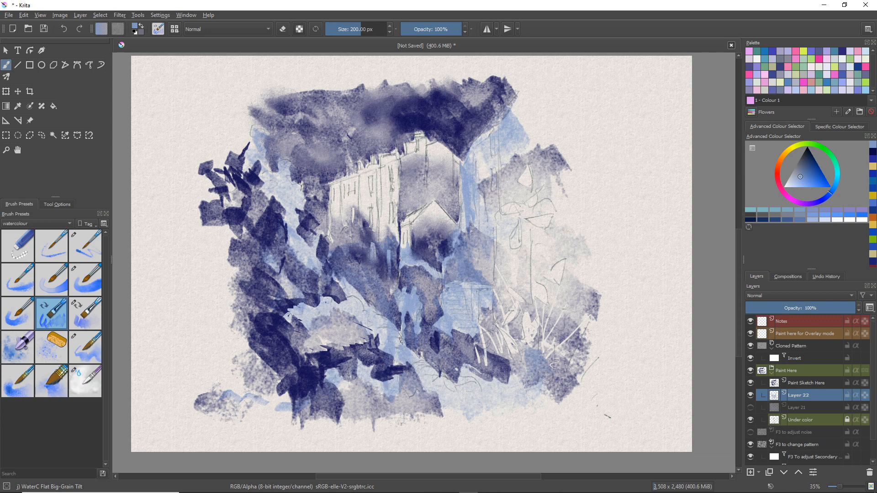
left_click_drag(372, 329, 404, 353)
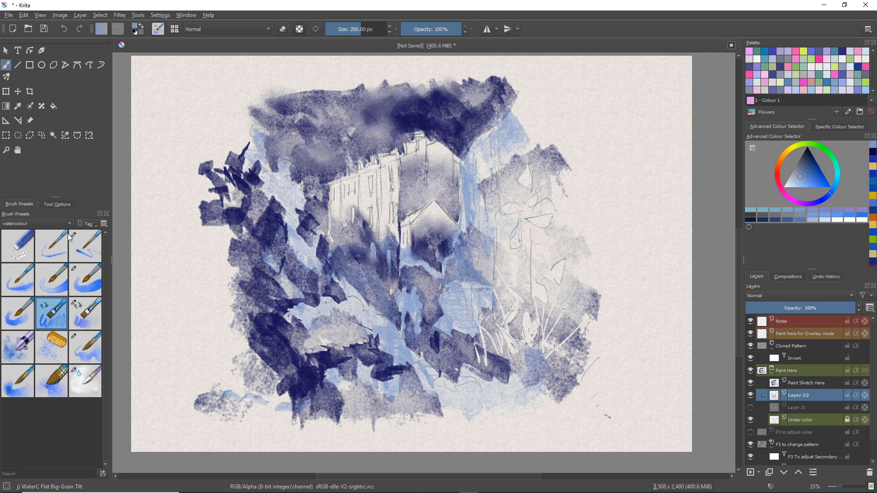
Erase the blue from the small box beside the steps and soften the wash edge beyond the right-hand building with WaterC Water-Pattern
left_click(29, 252)
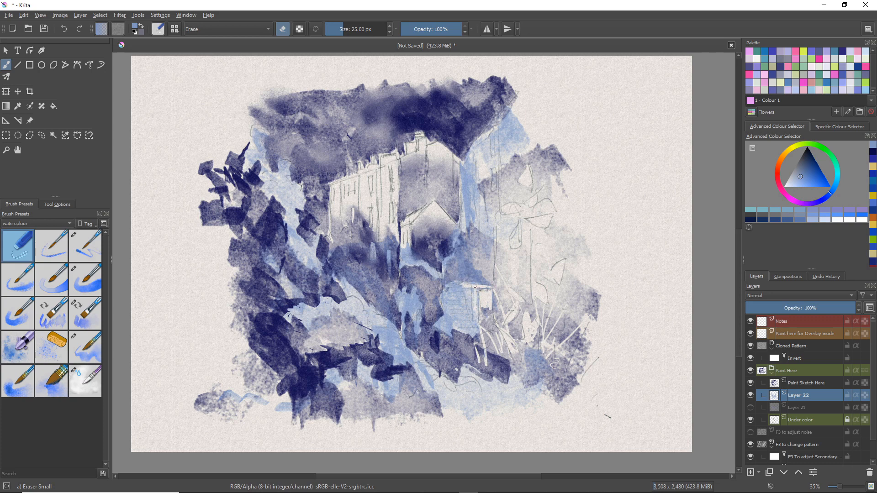
left_click(96, 371)
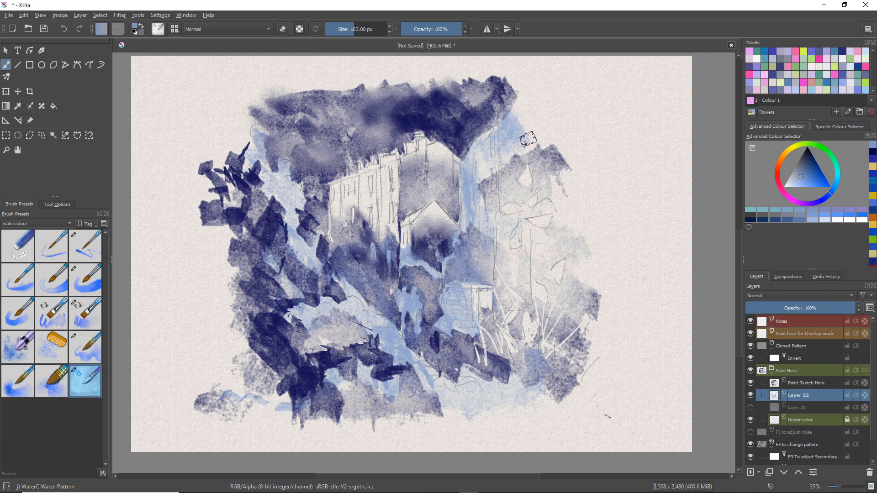
Erase light highlights along the step treads, on the figures' heads and below the left-hand building with the small eraser
left_click(18, 246)
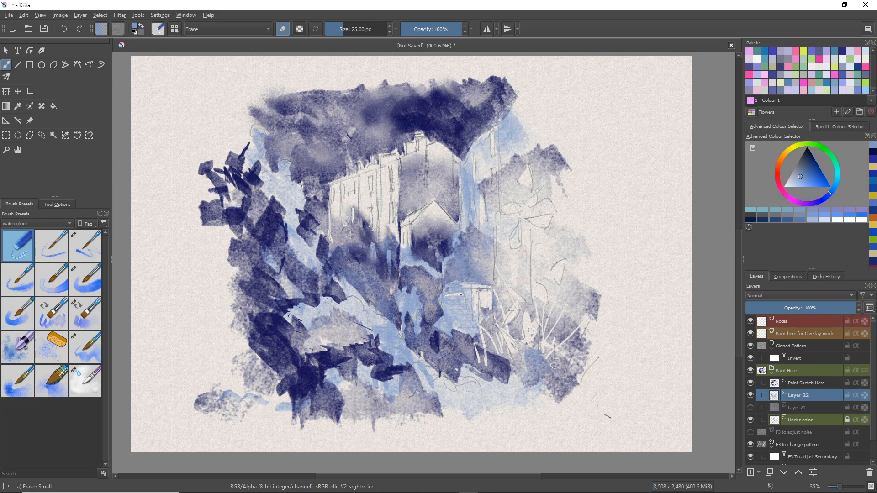
mouse_move(464, 300)
left_mouse_down()
mouse_move(450, 301)
mouse_move(462, 322)
mouse_move(453, 322)
left_mouse_up()
mouse_move(400, 296)
left_mouse_down()
mouse_move(402, 314)
mouse_move(418, 296)
mouse_move(404, 301)
left_mouse_up()
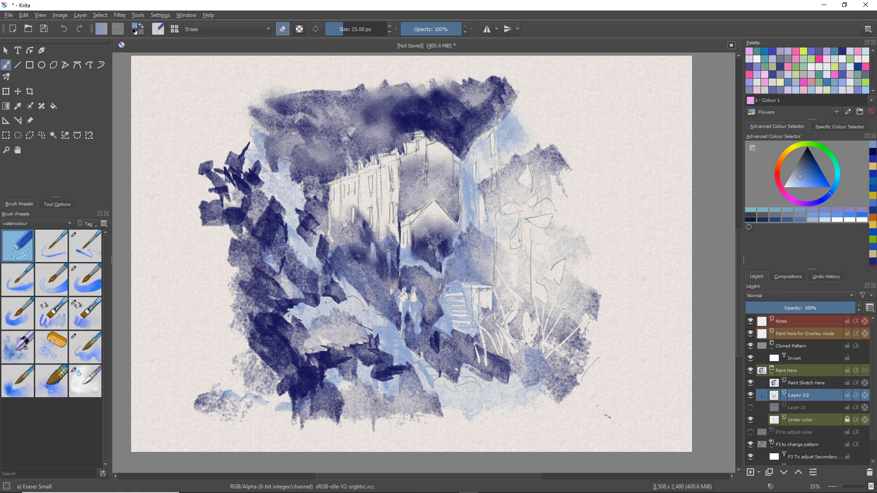
left_click_drag(387, 251, 390, 257)
Paint windows and chimney shadows on the left-hand building in sampled dark navy, using the WaterC Flat Decay Tilt brush at 32 px
left_click(90, 315)
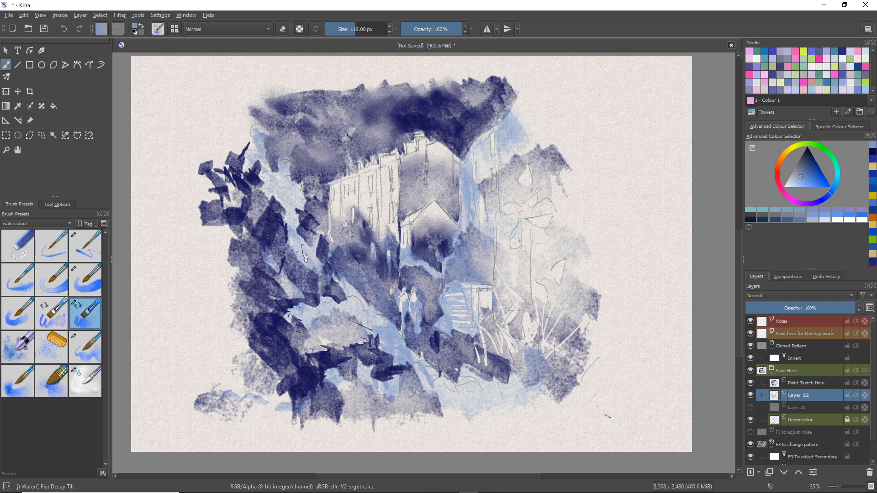
scroll(361, 207, "down", 1)
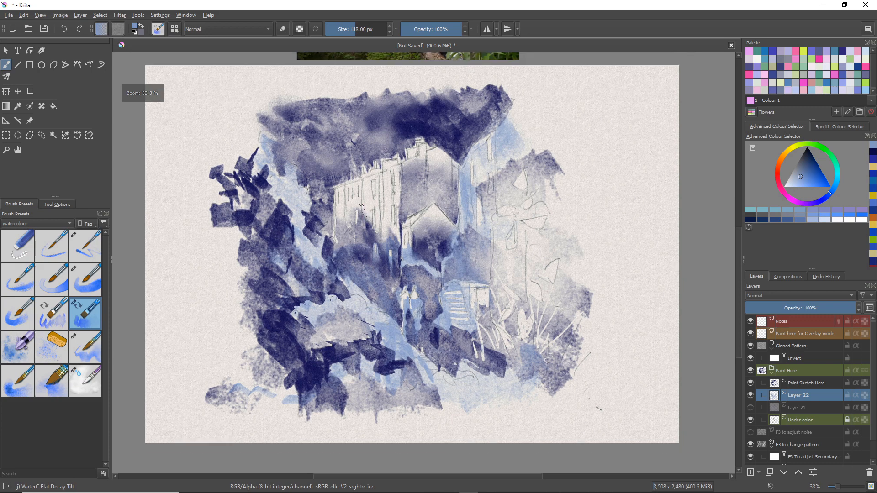
key("bracketleft")
key("bracketleft")
key("bracketleft")
key("bracketleft")
key("bracketleft")
key("bracketleft")
key("bracketleft")
key("bracketleft")
key("bracketleft")
key("bracketleft")
key("bracketleft")
key("bracketleft")
key("bracketleft")
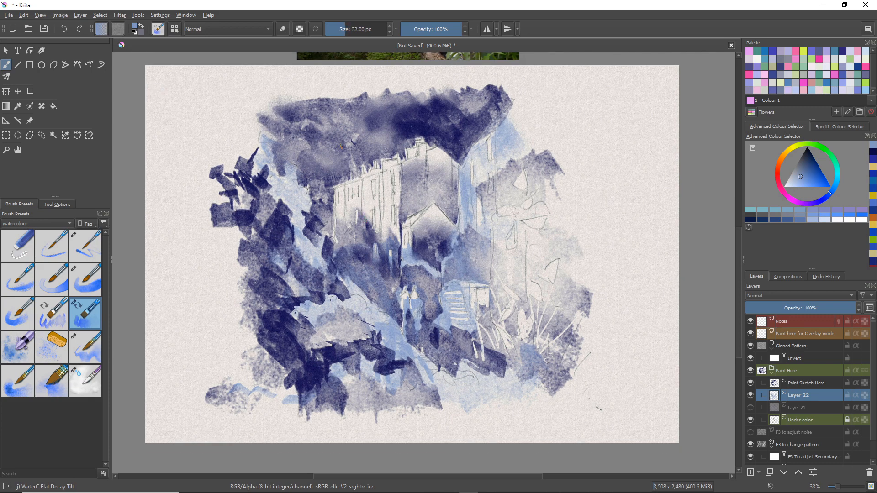
left_click(418, 151, "ctrl")
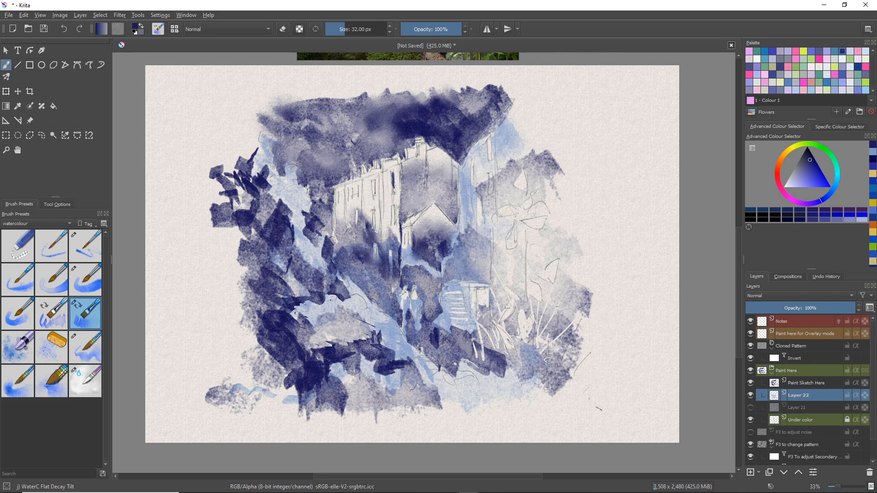
left_click_drag(373, 182, 374, 195)
mouse_move(393, 207)
left_mouse_down()
mouse_move(393, 226)
mouse_move(374, 222)
left_mouse_up()
left_click_drag(356, 209, 357, 221)
left_click_drag(359, 185, 353, 200)
left_click_drag(382, 158, 382, 168)
left_click_drag(364, 165, 365, 175)
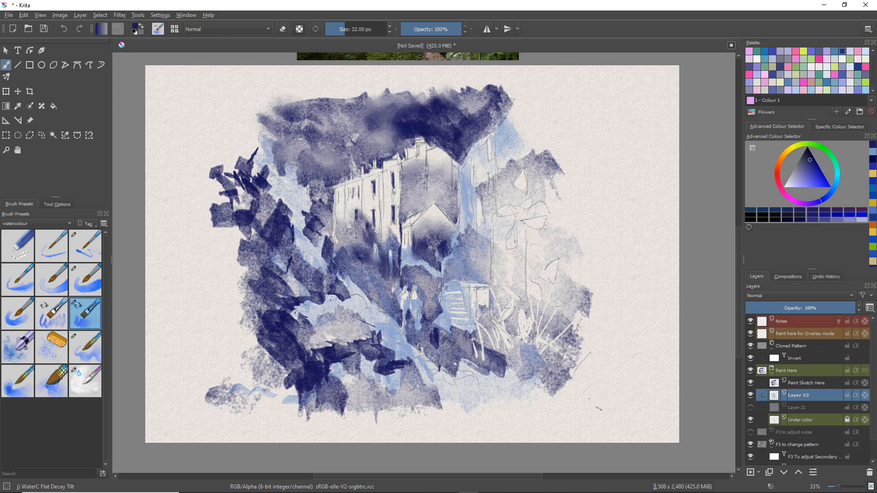
mouse_move(408, 146)
left_mouse_down()
mouse_move(416, 145)
mouse_move(407, 155)
left_mouse_up()
left_click_drag(427, 143, 437, 150)
Paint dark navy shadows between the step treads and around the box beside the steps
left_click_drag(470, 291, 470, 310)
left_click_drag(469, 289, 469, 322)
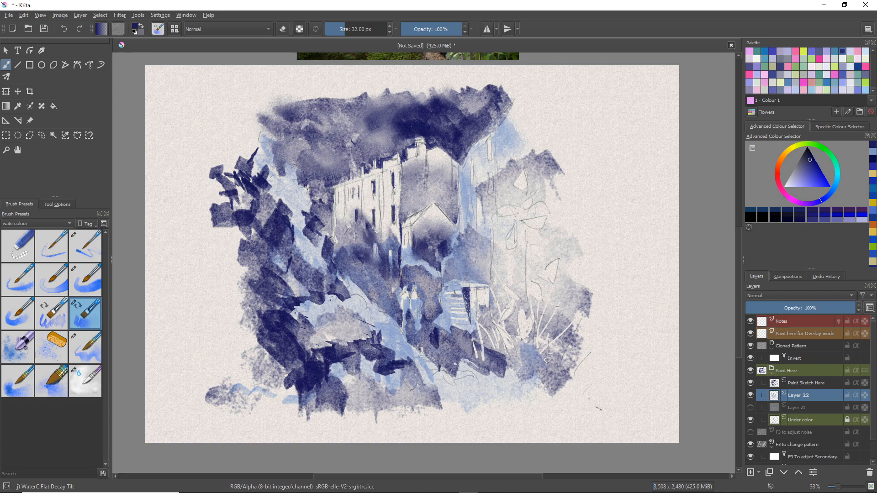
mouse_move(461, 288)
left_mouse_down()
mouse_move(452, 290)
mouse_move(457, 305)
left_mouse_up()
left_click_drag(469, 323, 452, 325)
left_click_drag(476, 293, 479, 326)
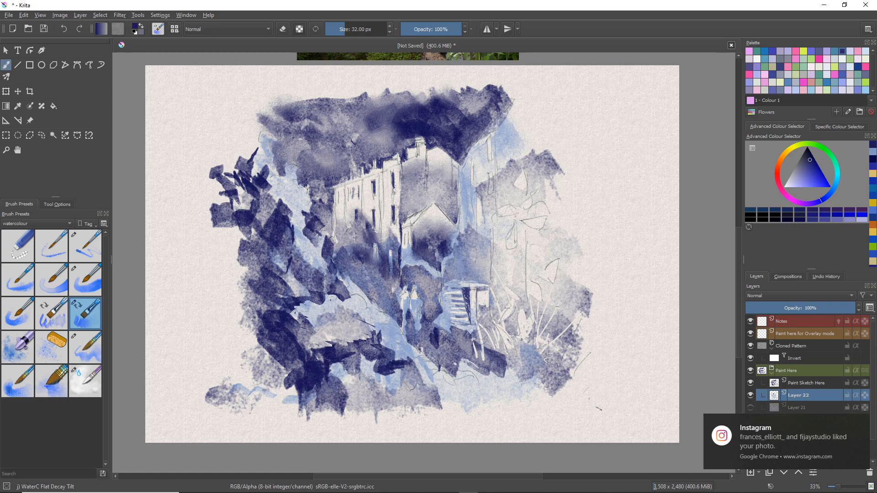
left_click_drag(474, 283, 462, 284)
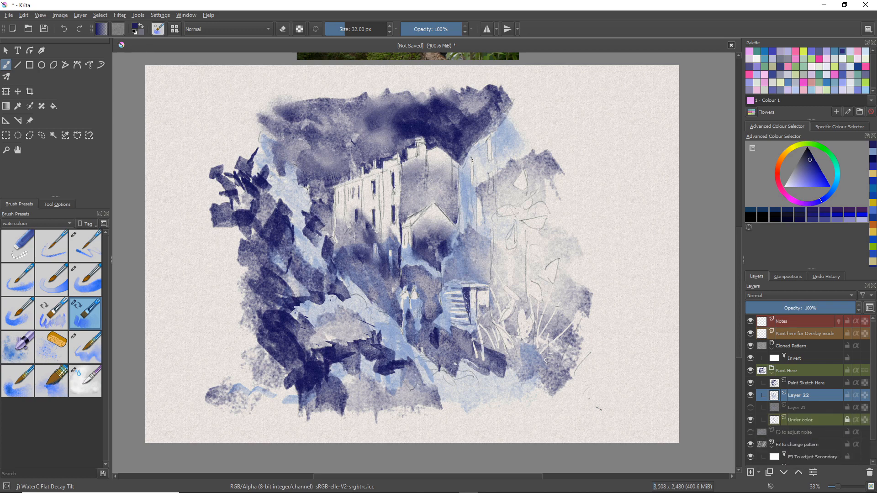
Paint narrow dark navy windows on the tall right-hand building
left_click_drag(471, 160, 472, 178)
left_click_drag(489, 136, 492, 187)
left_click_drag(478, 195, 479, 215)
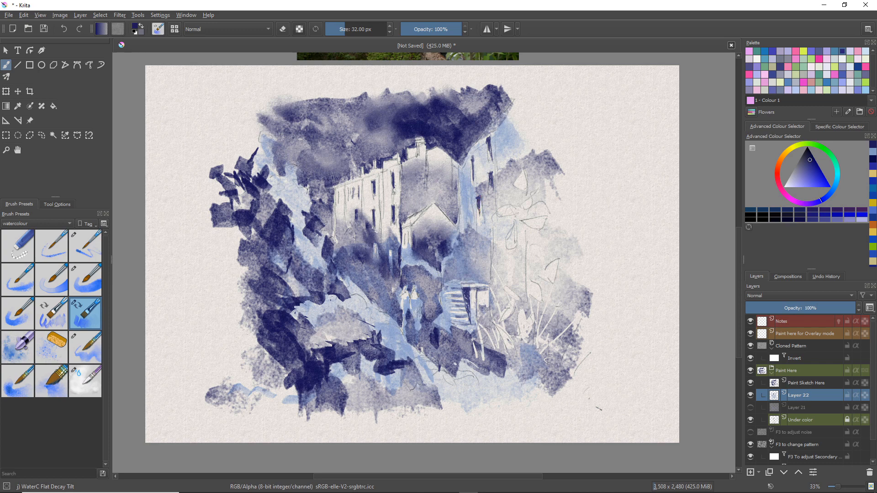
left_click(85, 381)
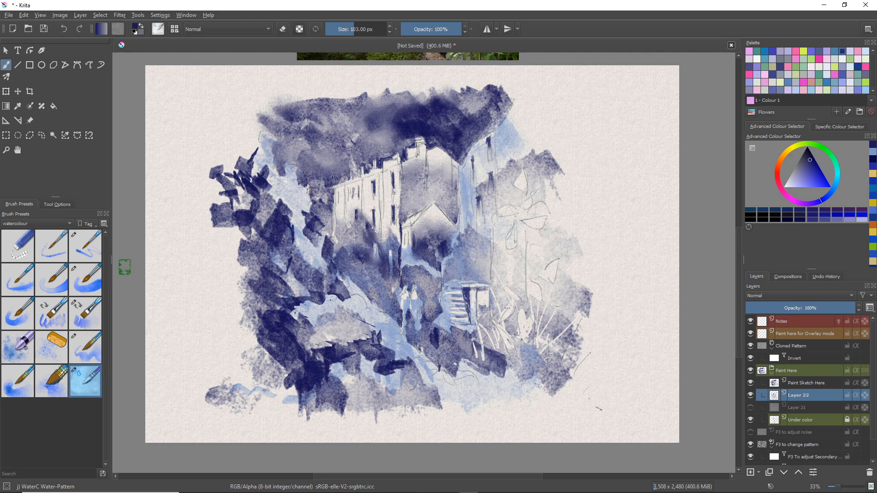
Add dark navy accents to the central gabled building's facade and edges, and darken the roof edge of the right-hand building
left_click(88, 313)
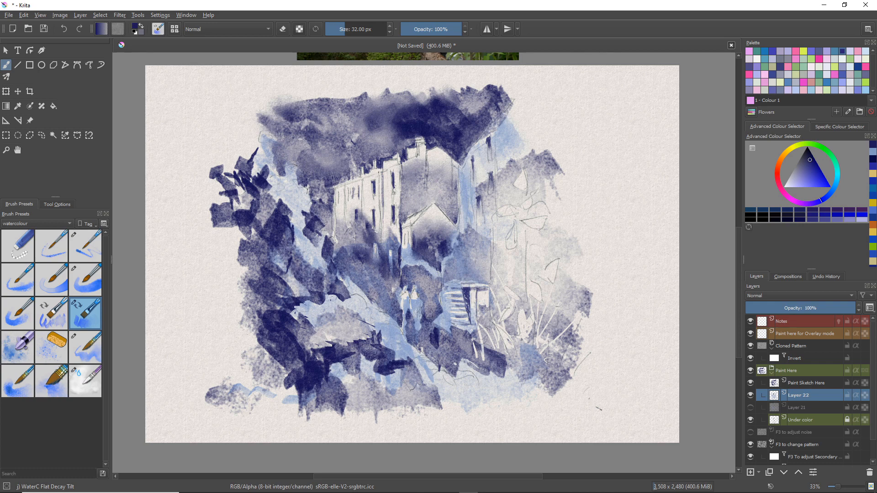
mouse_move(384, 171)
left_mouse_down()
mouse_move(346, 186)
mouse_move(346, 213)
mouse_move(363, 182)
mouse_move(401, 165)
left_mouse_up()
left_click_drag(403, 188, 408, 214)
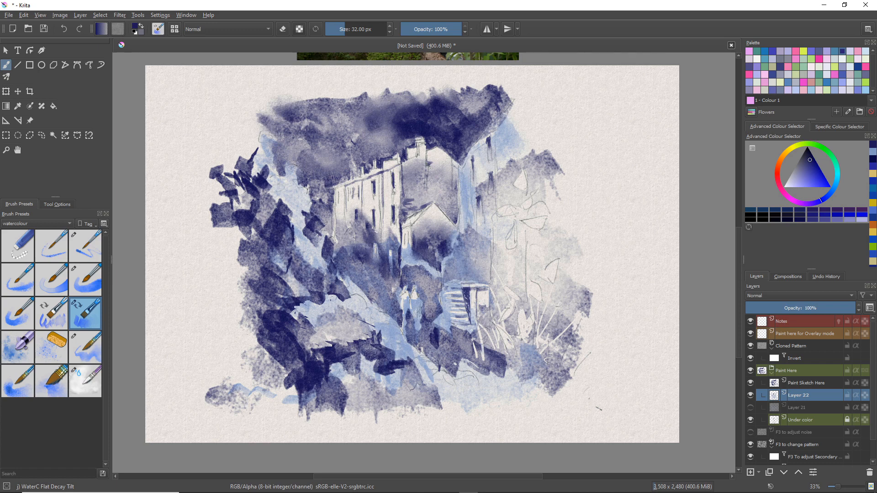
mouse_move(428, 167)
left_mouse_down()
mouse_move(438, 170)
mouse_move(436, 187)
left_mouse_up()
mouse_move(408, 172)
left_mouse_down()
mouse_move(415, 174)
mouse_move(415, 161)
left_mouse_up()
left_click_drag(403, 183, 410, 185)
mouse_move(453, 162)
left_mouse_down()
mouse_move(453, 170)
mouse_move(459, 162)
left_mouse_up()
left_click_drag(453, 163, 452, 177)
left_click(453, 179)
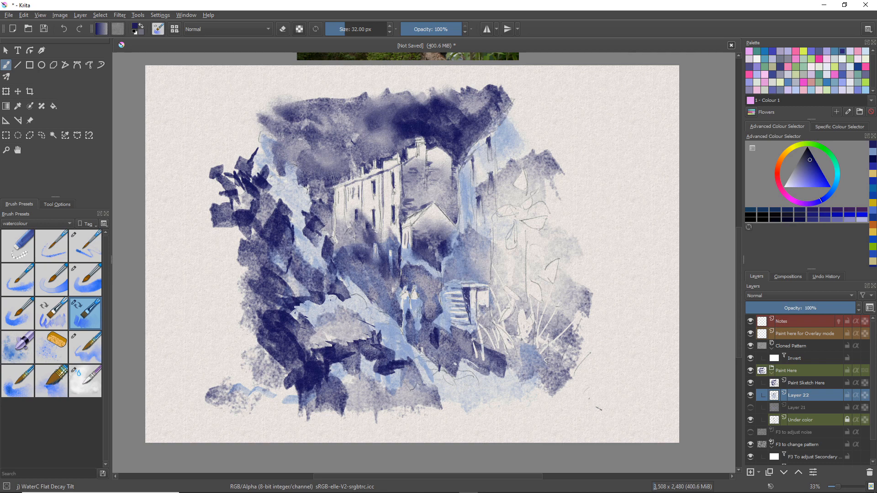
left_click_drag(499, 127, 475, 154)
left_click_drag(510, 112, 493, 135)
Shade the bodies of the two walking figures and the ground beside them with dark navy strokes
mouse_move(404, 307)
left_mouse_down()
mouse_move(404, 322)
mouse_move(416, 307)
left_mouse_up()
left_click_drag(415, 305, 414, 309)
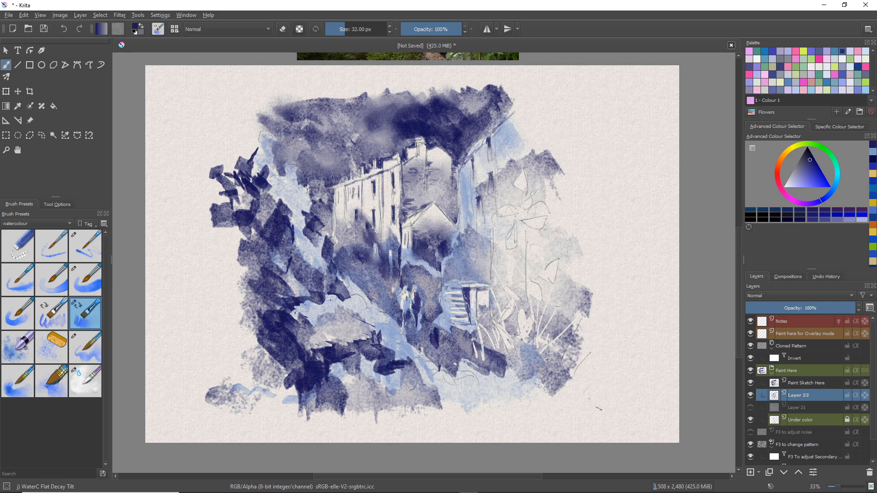
left_click_drag(407, 297, 408, 306)
left_click_drag(419, 330, 428, 327)
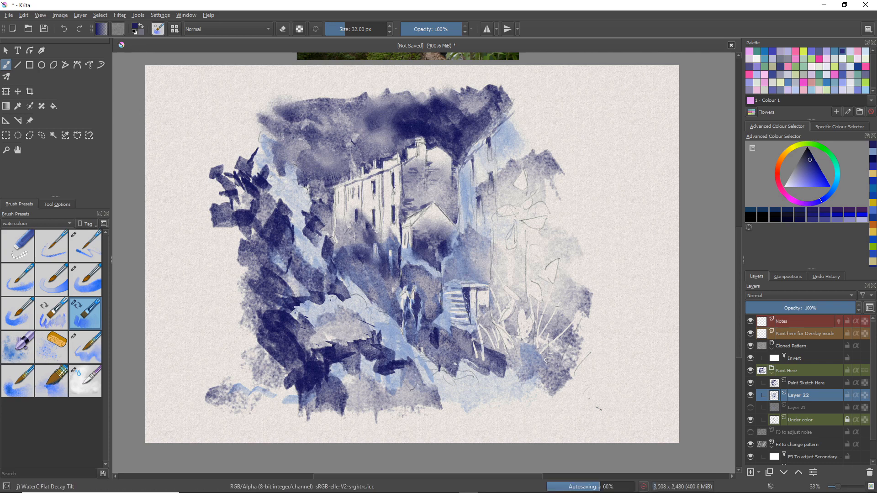
Outline the side of the steps and the wall edge and railing above them in dark navy
mouse_move(441, 291)
left_mouse_down()
mouse_move(445, 327)
mouse_move(454, 324)
mouse_move(448, 305)
left_mouse_up()
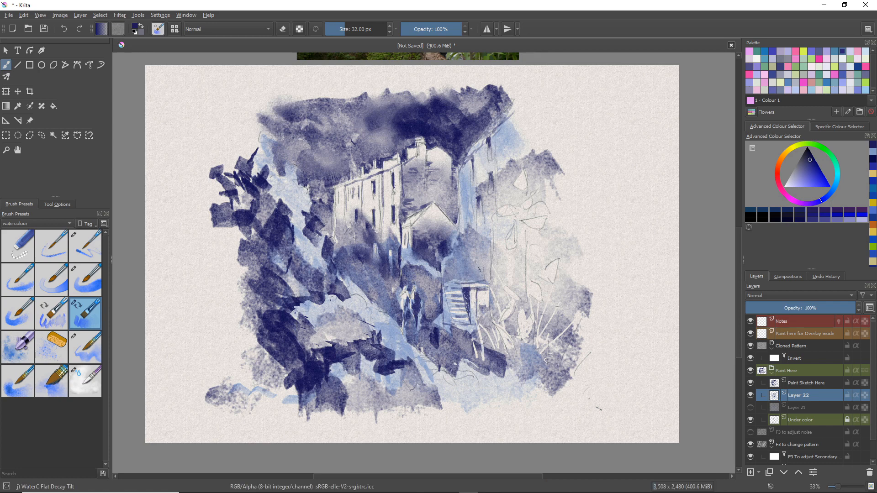
mouse_move(460, 271)
left_mouse_down()
mouse_move(486, 271)
mouse_move(450, 287)
left_mouse_up()
left_click_drag(444, 257, 443, 284)
Draw thin dark navy stems and grass blades through the plants and foreground right of the steps
left_click_drag(499, 273, 511, 307)
mouse_move(530, 239)
left_mouse_down()
mouse_move(525, 311)
mouse_move(542, 327)
mouse_move(538, 365)
left_mouse_up()
mouse_move(558, 343)
left_mouse_down()
mouse_move(553, 368)
mouse_move(525, 367)
left_mouse_up()
mouse_move(526, 330)
left_mouse_down()
mouse_move(505, 357)
mouse_move(508, 375)
left_mouse_up()
mouse_move(513, 342)
left_mouse_down()
mouse_move(493, 364)
mouse_move(480, 338)
mouse_move(462, 388)
left_mouse_up()
left_click_drag(476, 364, 474, 380)
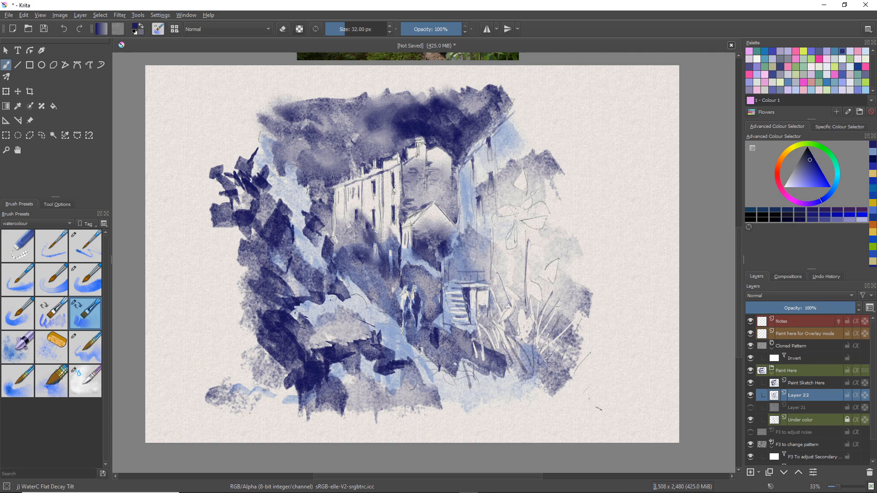
Add thin dark navy stems below the large flower and short vertical strokes down the right-hand building
left_click_drag(526, 233, 525, 289)
mouse_move(537, 255)
left_mouse_down()
mouse_move(537, 286)
mouse_move(549, 290)
mouse_move(561, 271)
mouse_move(551, 315)
left_mouse_up()
left_click_drag(510, 250, 521, 298)
left_click_drag(492, 267, 508, 298)
left_click_drag(492, 231, 494, 269)
left_click_drag(492, 170, 493, 194)
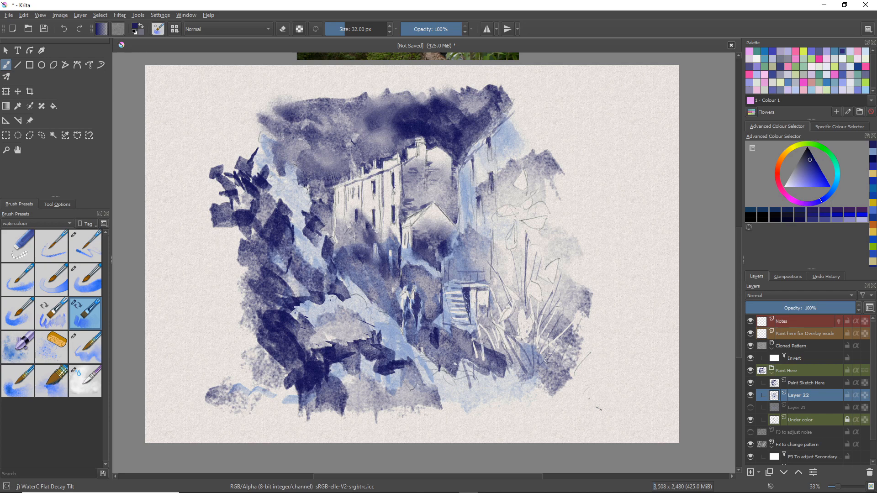
left_click_drag(491, 147, 491, 159)
Draw the diagonal edge of the path in sampled dark navy, from the left foliage down to the lower foreground
mouse_move(349, 289)
left_mouse_down()
mouse_move(394, 322)
mouse_move(402, 333)
mouse_move(388, 337)
left_mouse_up()
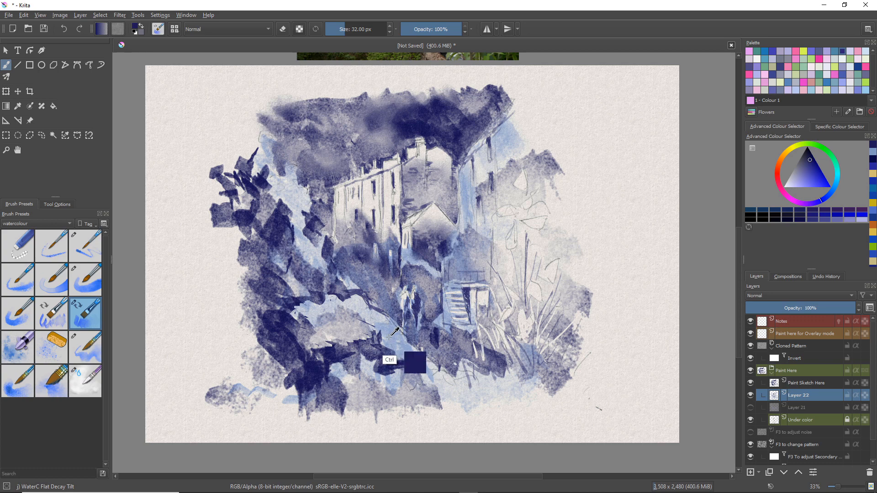
key("ctrl+z")
left_click(326, 305, "ctrl")
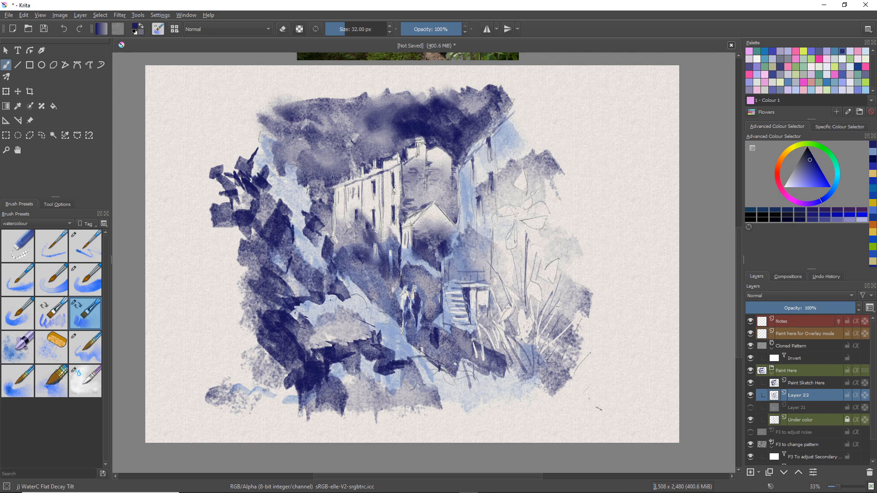
mouse_move(446, 369)
left_mouse_down()
mouse_move(420, 371)
mouse_move(480, 393)
left_mouse_up()
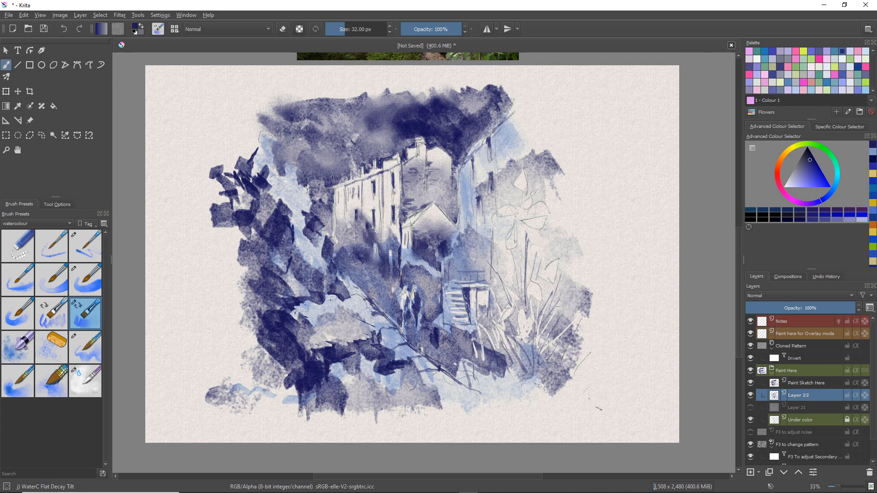
left_click_drag(347, 279, 365, 298)
Paint dark navy foliage patches over the pale bank left of the path with the WaterC Flat Big-Grain Tilt brush at 200 px
right_click(434, 355)
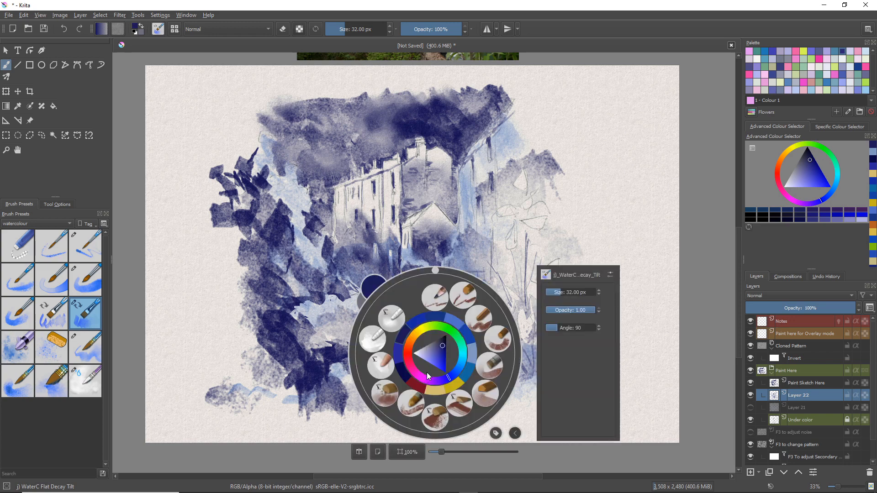
left_click(433, 292)
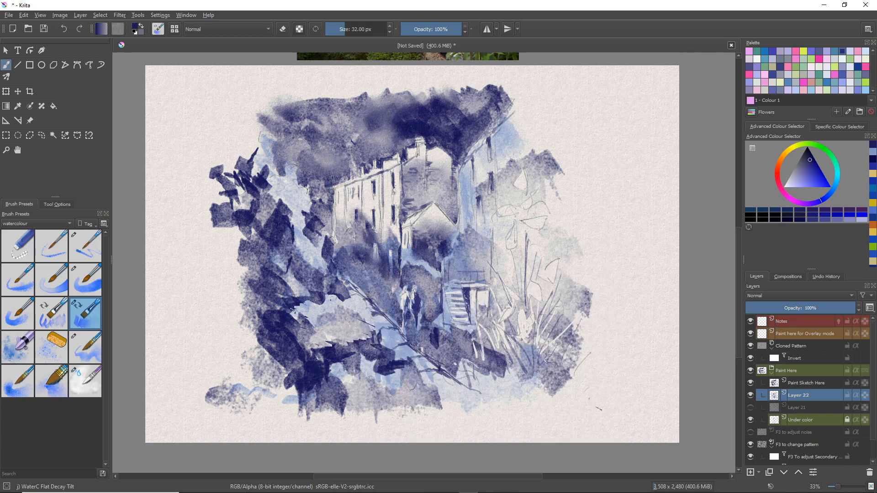
left_click(54, 313)
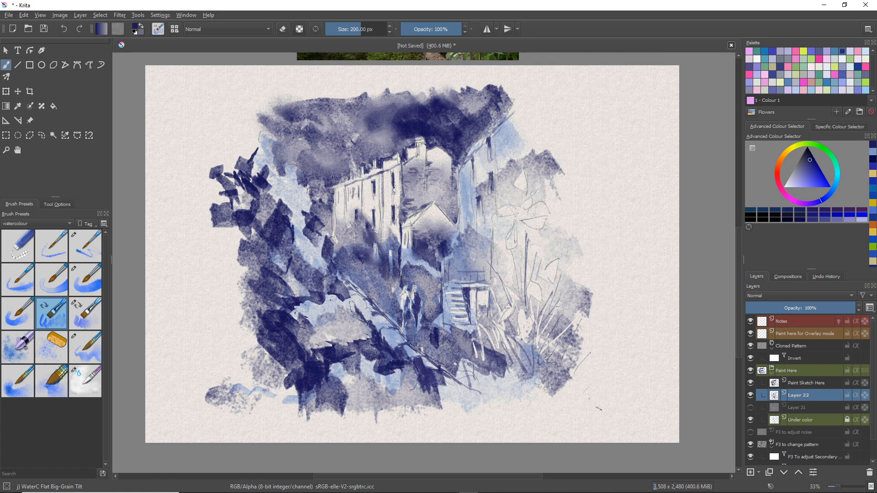
left_click_drag(366, 314, 398, 373)
mouse_move(361, 315)
left_mouse_down()
mouse_move(396, 358)
mouse_move(403, 352)
left_mouse_up()
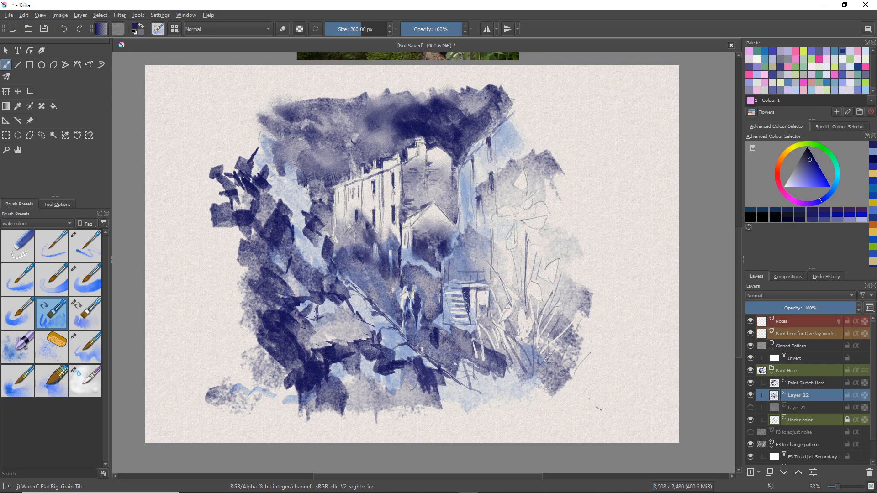
right_click(321, 301)
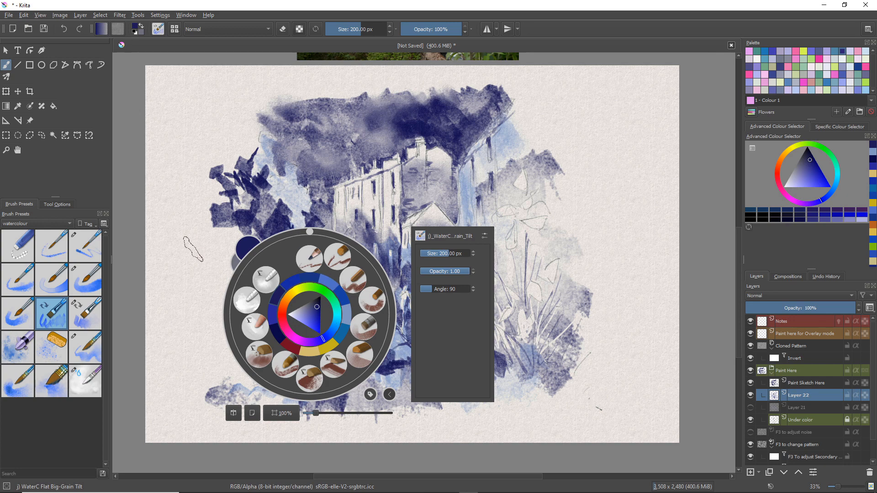
right_click(211, 258)
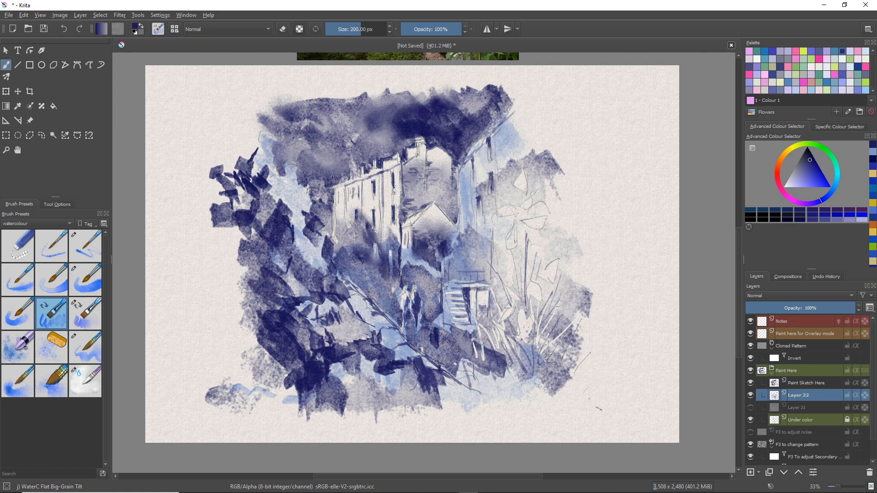
mouse_move(314, 359)
left_mouse_down()
mouse_move(333, 336)
mouse_move(329, 343)
mouse_move(313, 331)
mouse_move(336, 317)
mouse_move(317, 316)
left_mouse_up()
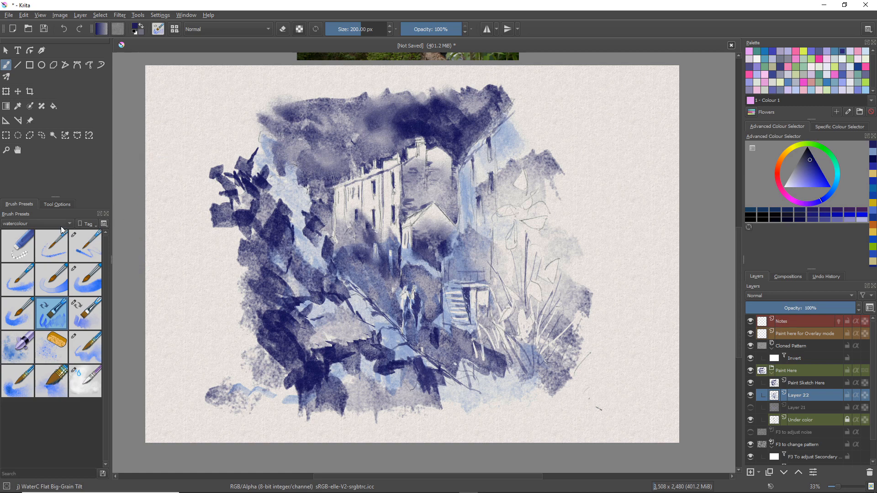
Filter the brush presets by the Sketch tag
left_click(11, 223)
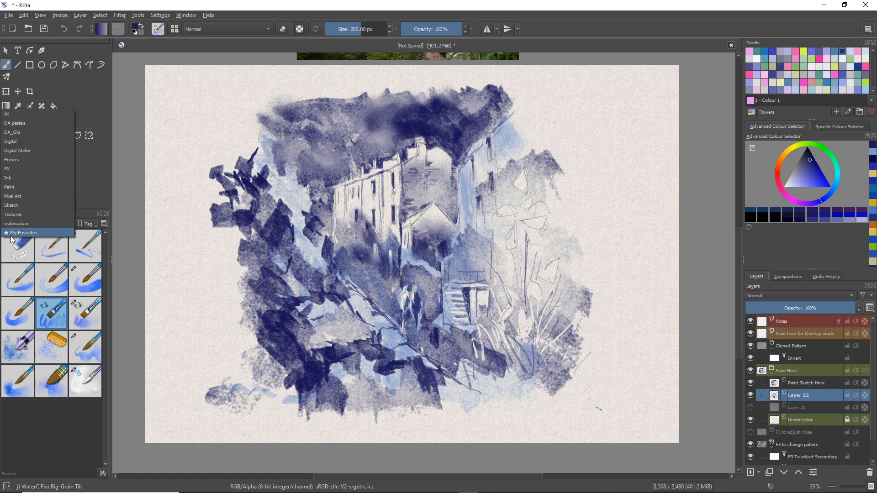
left_click(13, 205)
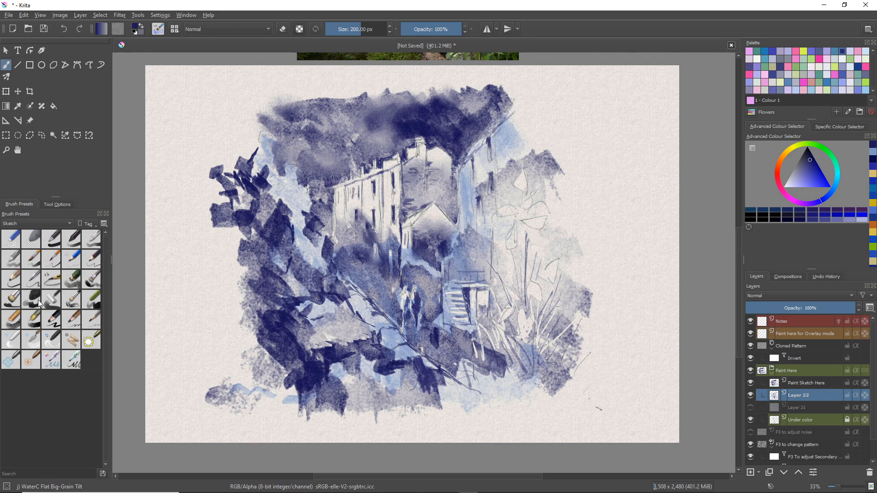
left_click(51, 320)
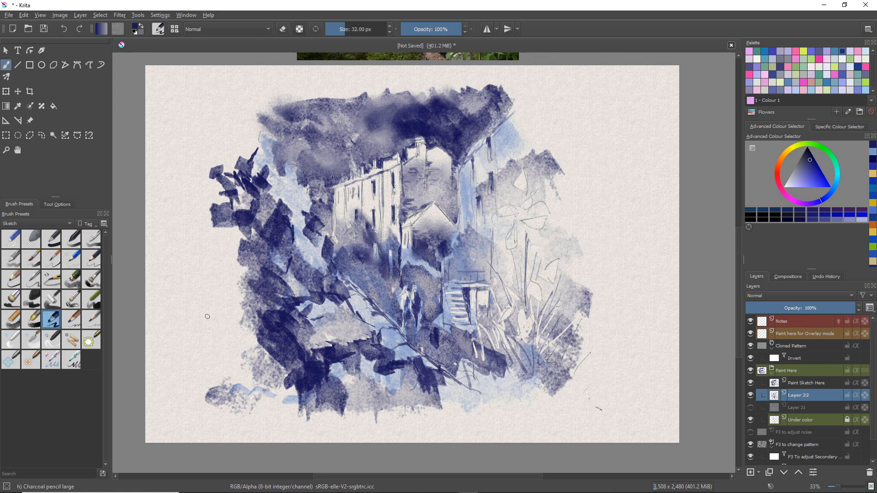
left_click_drag(483, 388, 488, 392)
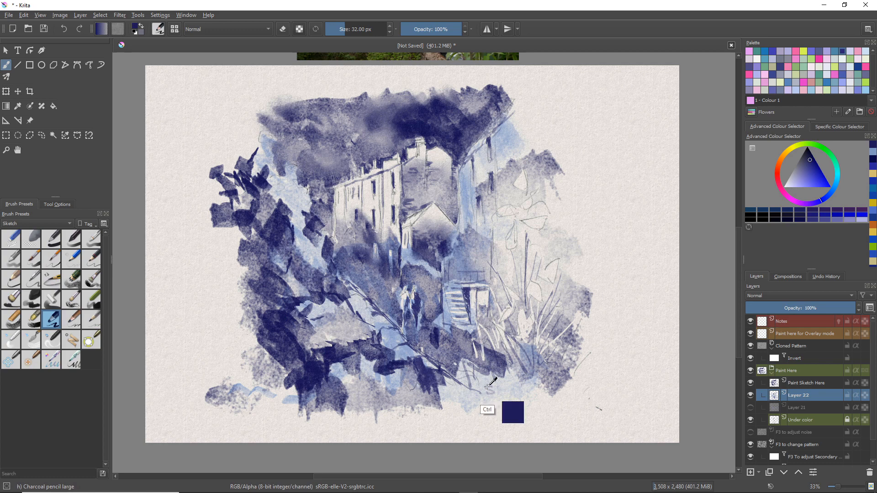
key("ctrl+z")
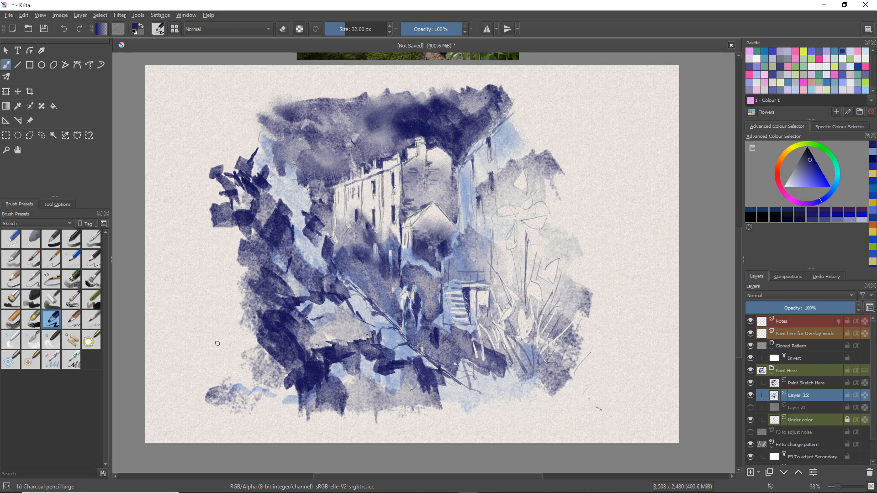
Sign the painting with the artist's name below the foreground plants, using Charcoal Pencil Medium in a near-black navy
left_click(73, 320)
left_click(808, 154)
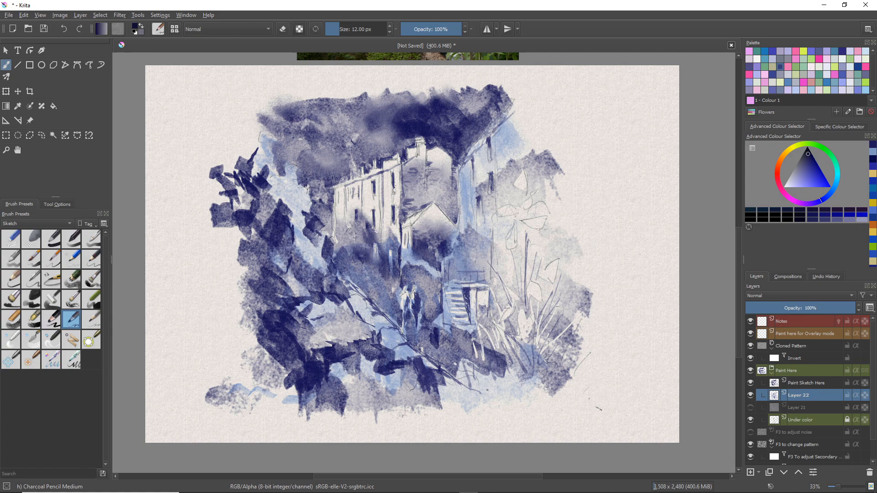
mouse_move(487, 390)
left_mouse_down()
mouse_move(480, 401)
mouse_move(490, 402)
left_mouse_up()
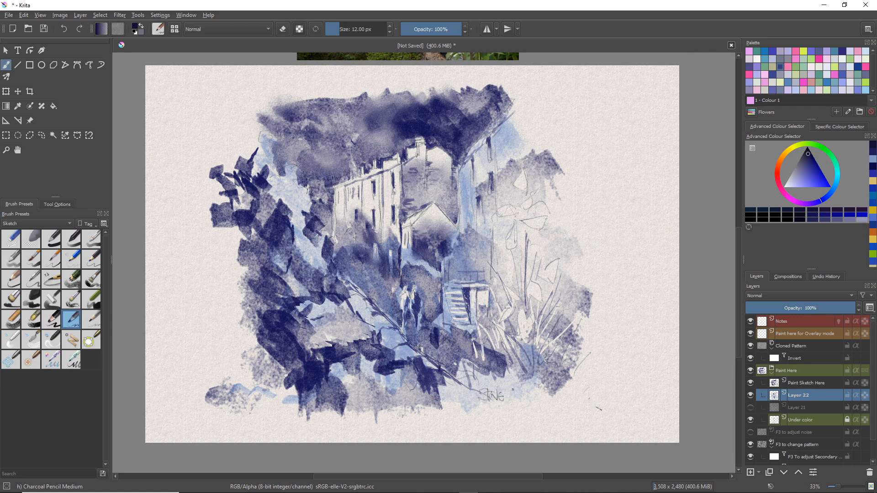
mouse_move(513, 390)
left_mouse_down()
mouse_move(506, 396)
mouse_move(529, 403)
mouse_move(538, 393)
mouse_move(524, 405)
left_mouse_up()
Outline the large flower, its stems and the leaves below it with thin near-black charcoal lines
mouse_move(517, 224)
left_mouse_down()
mouse_move(519, 242)
mouse_move(516, 214)
mouse_move(493, 217)
mouse_move(516, 215)
mouse_move(507, 207)
mouse_move(493, 215)
mouse_move(546, 217)
mouse_move(518, 217)
mouse_move(529, 224)
mouse_move(528, 279)
left_mouse_up()
left_click_drag(528, 249, 511, 303)
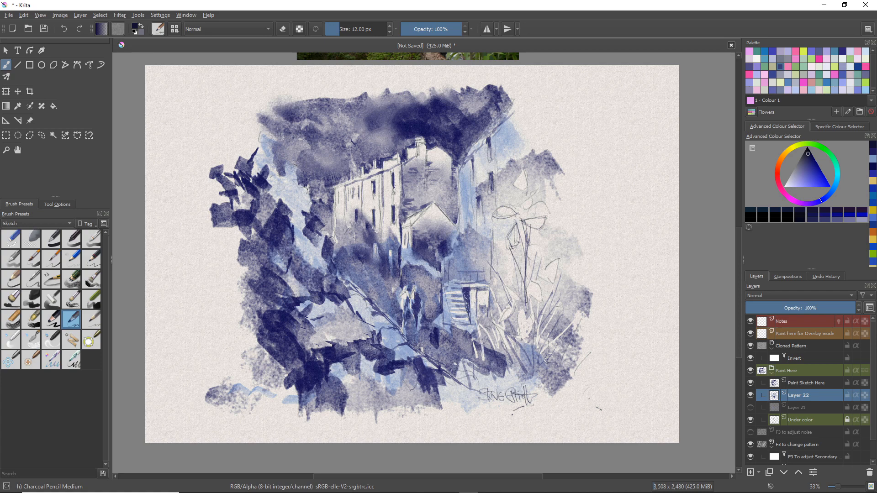
mouse_move(524, 269)
left_mouse_down()
mouse_move(513, 296)
mouse_move(520, 305)
left_mouse_up()
mouse_move(544, 279)
left_mouse_down()
mouse_move(539, 333)
mouse_move(523, 344)
mouse_move(515, 318)
mouse_move(521, 326)
left_mouse_up()
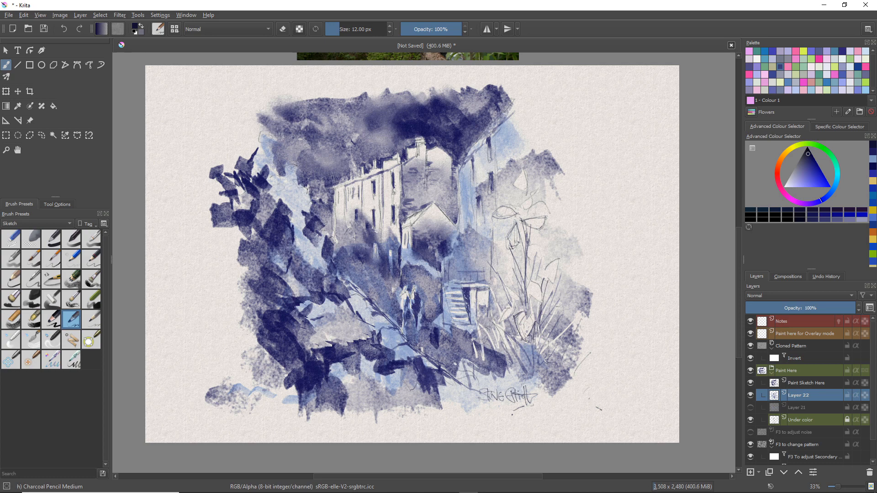
Darken the undersides of the step treads and the top edge of the opening beside them with charcoal strokes
left_click_drag(488, 288, 473, 287)
mouse_move(475, 289)
left_mouse_down()
mouse_move(474, 323)
mouse_move(473, 287)
left_mouse_up()
mouse_move(453, 299)
left_mouse_down()
mouse_move(466, 298)
mouse_move(459, 286)
mouse_move(467, 303)
left_mouse_up()
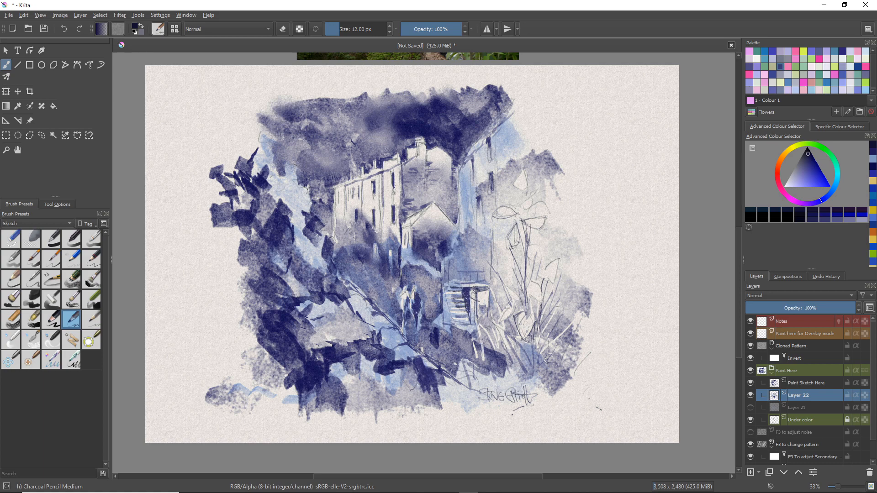
Add short charcoal marks along the bank left of the figures and at the base of the terraced buildings
left_click_drag(381, 322, 391, 314)
left_click_drag(365, 315, 377, 312)
mouse_move(378, 250)
left_mouse_down()
mouse_move(505, 231)
mouse_move(443, 254)
mouse_move(392, 256)
left_mouse_up()
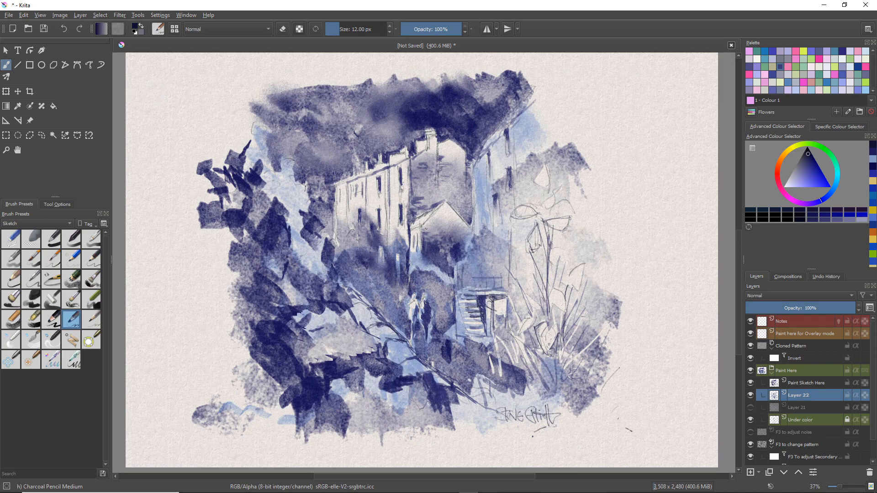
Outline the small gabled roof in charcoal and mark short horizontal stone lines on the tall gable wall behind it
mouse_move(422, 233)
left_mouse_down()
mouse_move(422, 252)
mouse_move(411, 231)
mouse_move(435, 212)
mouse_move(459, 213)
left_mouse_up()
mouse_move(472, 229)
left_mouse_down()
mouse_move(474, 167)
mouse_move(472, 211)
left_mouse_up()
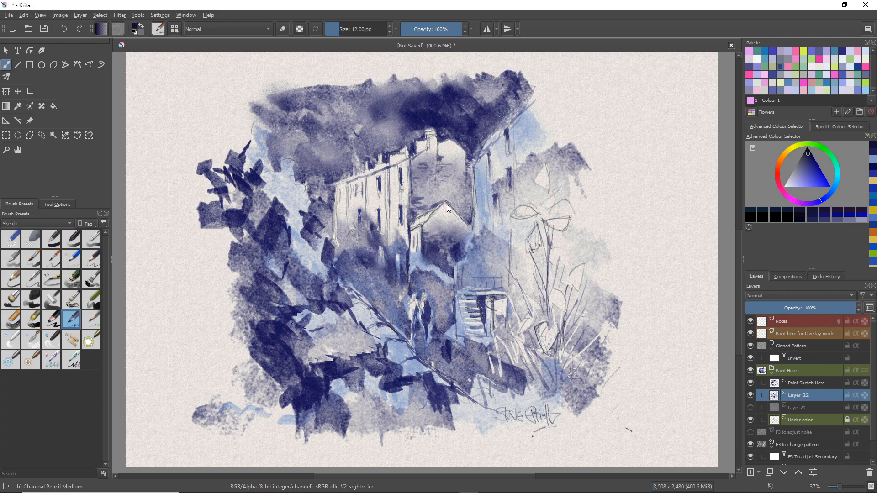
left_click_drag(471, 183, 458, 184)
mouse_move(432, 191)
left_mouse_down()
mouse_move(410, 193)
mouse_move(421, 198)
left_mouse_up()
Reinforce the upper part of the path's diagonal edge with short charcoal strokes
left_click_drag(359, 298, 374, 305)
left_click_drag(358, 294, 370, 304)
mouse_move(351, 285)
left_mouse_down()
mouse_move(356, 295)
mouse_move(341, 285)
mouse_move(353, 289)
left_mouse_up()
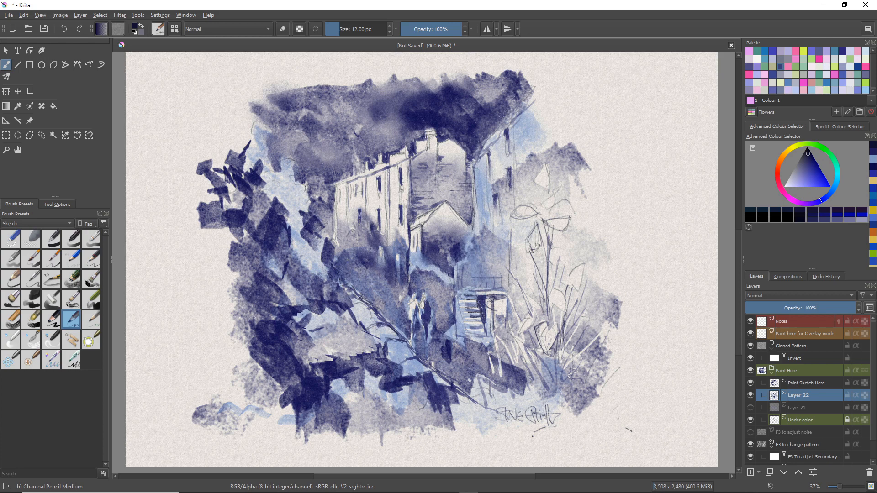
Add charcoal veins and contours to the large flower's petals, and redraw the leaf and stems to its lower right
mouse_move(517, 214)
left_mouse_down()
mouse_move(528, 208)
mouse_move(537, 213)
mouse_move(520, 216)
mouse_move(555, 231)
left_mouse_up()
left_click_drag(574, 275, 562, 283)
mouse_move(570, 277)
left_mouse_down()
mouse_move(552, 291)
mouse_move(552, 303)
mouse_move(553, 291)
mouse_move(563, 304)
mouse_move(551, 333)
left_mouse_up()
mouse_move(558, 327)
left_mouse_down()
mouse_move(552, 361)
mouse_move(534, 376)
left_mouse_up()
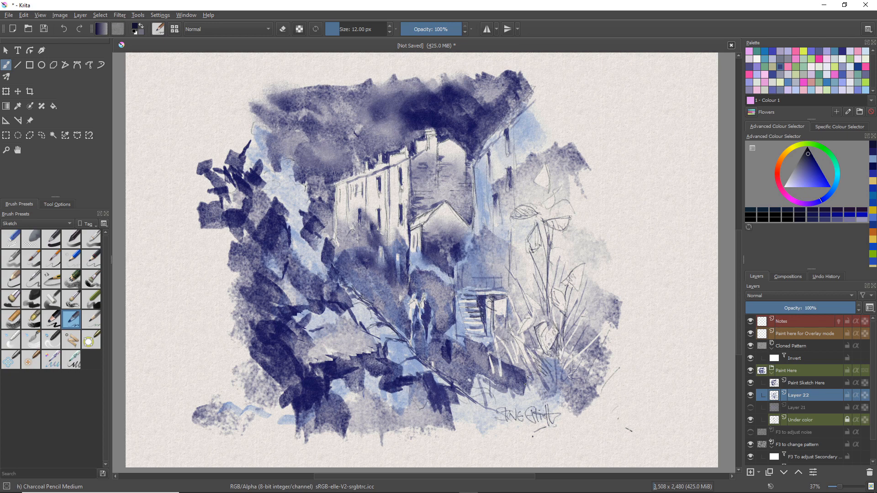